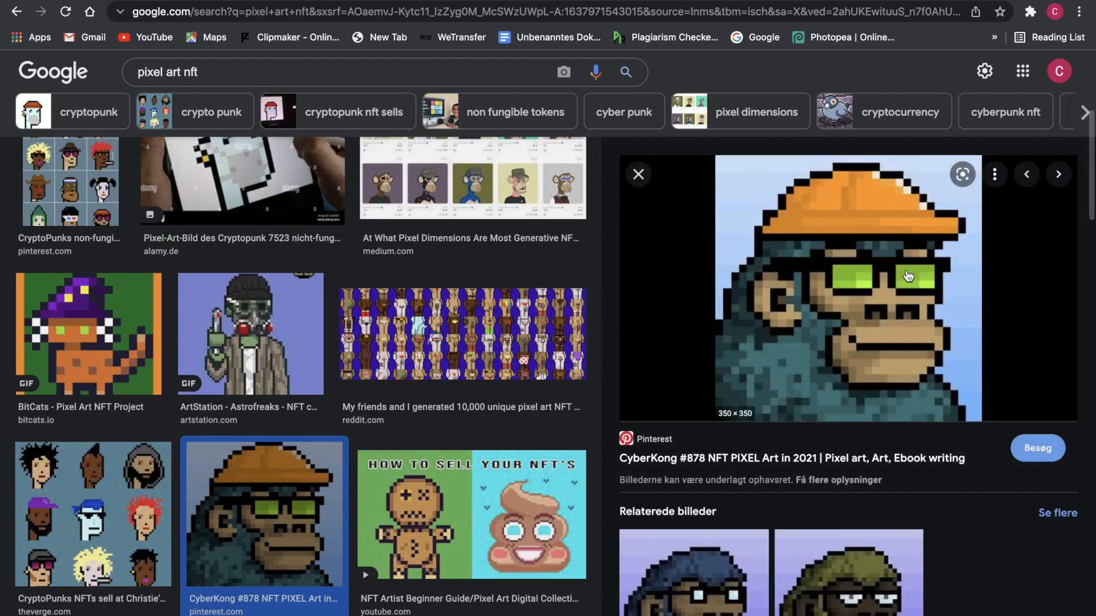
- Close the image preview and open the 'How To Create NFT Pixel Art Collections (EASY)' YouTube video
click(639, 174)
scroll(683, 254, up, 5)
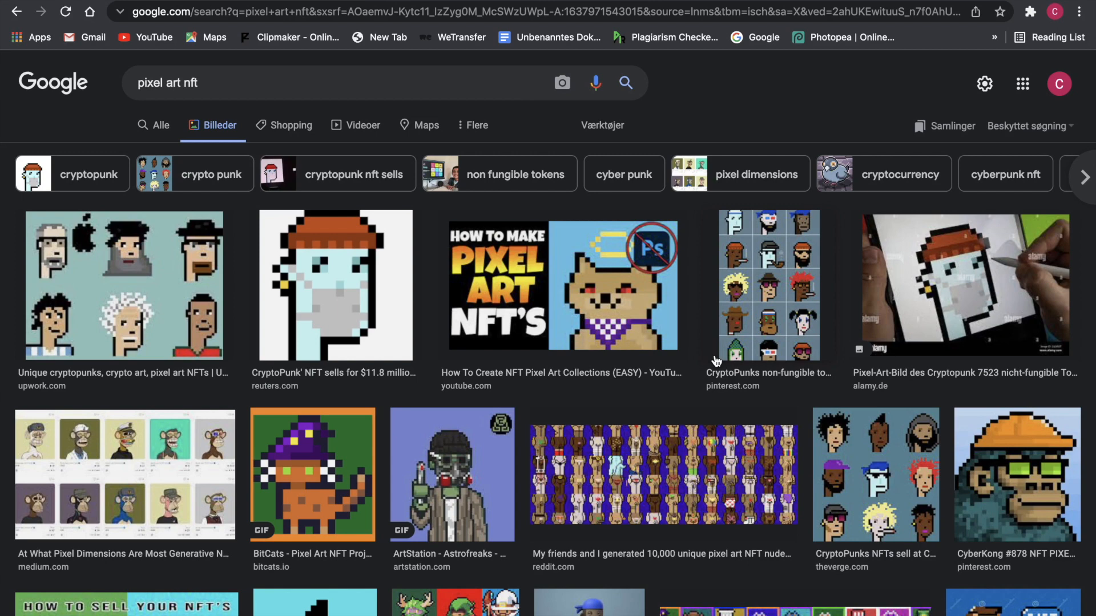
click(562, 267)
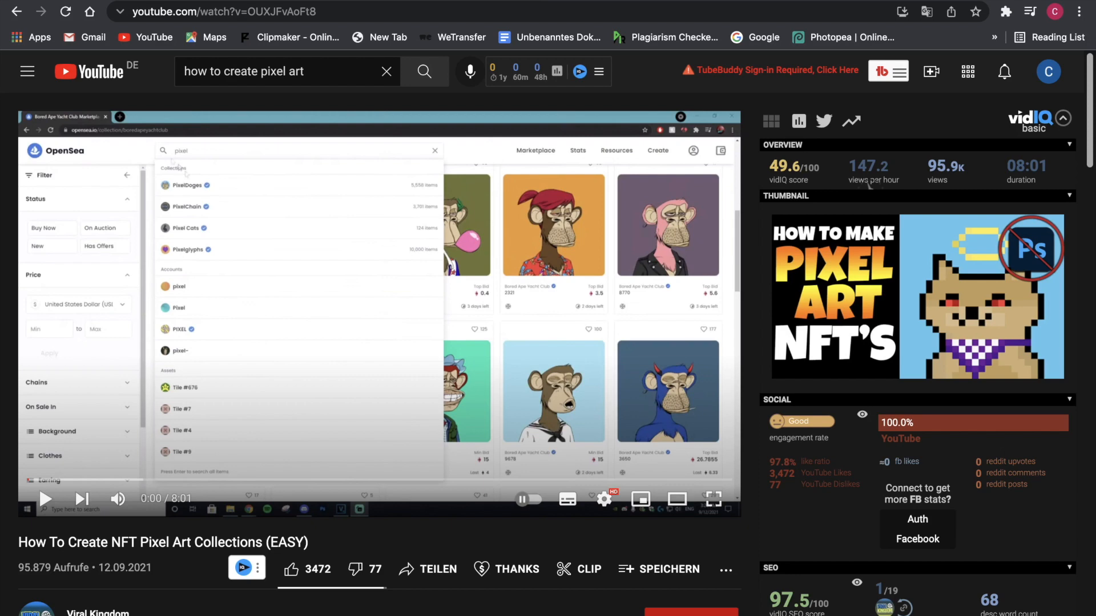
- Scroll through the tutorial's description and its 85 comments
scroll(286, 570, down, 10)
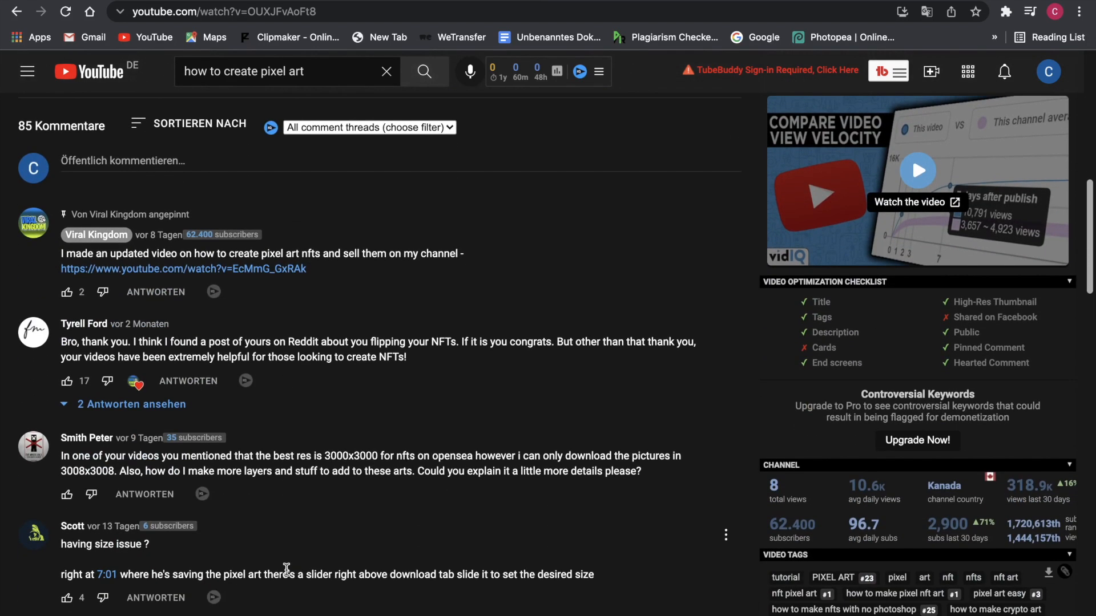
scroll(286, 569, up, 8)
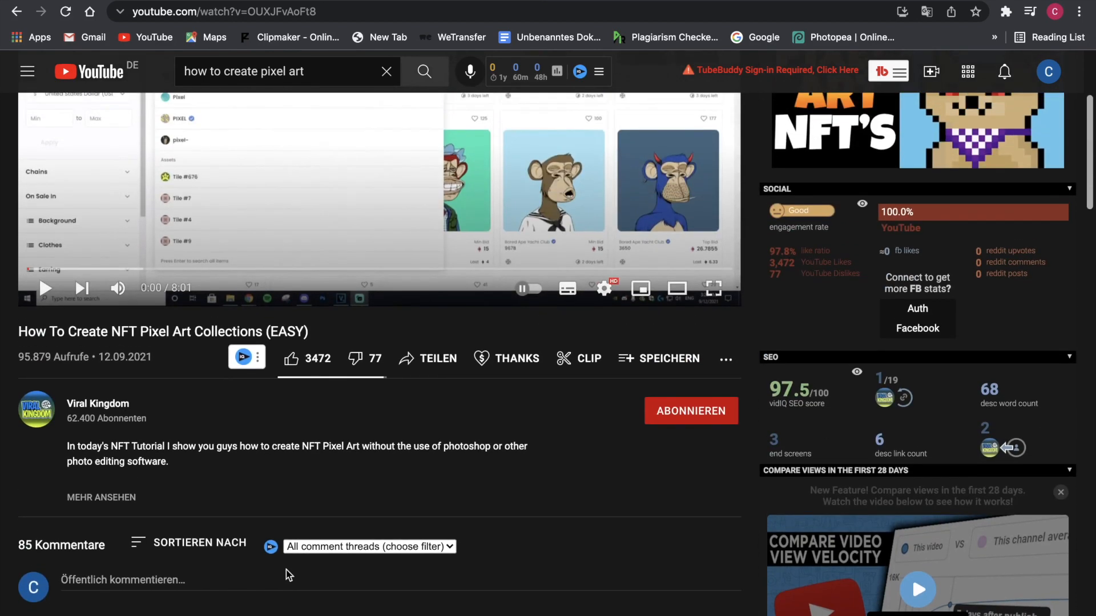
scroll(286, 570, down, 1)
scroll(286, 570, down, 4)
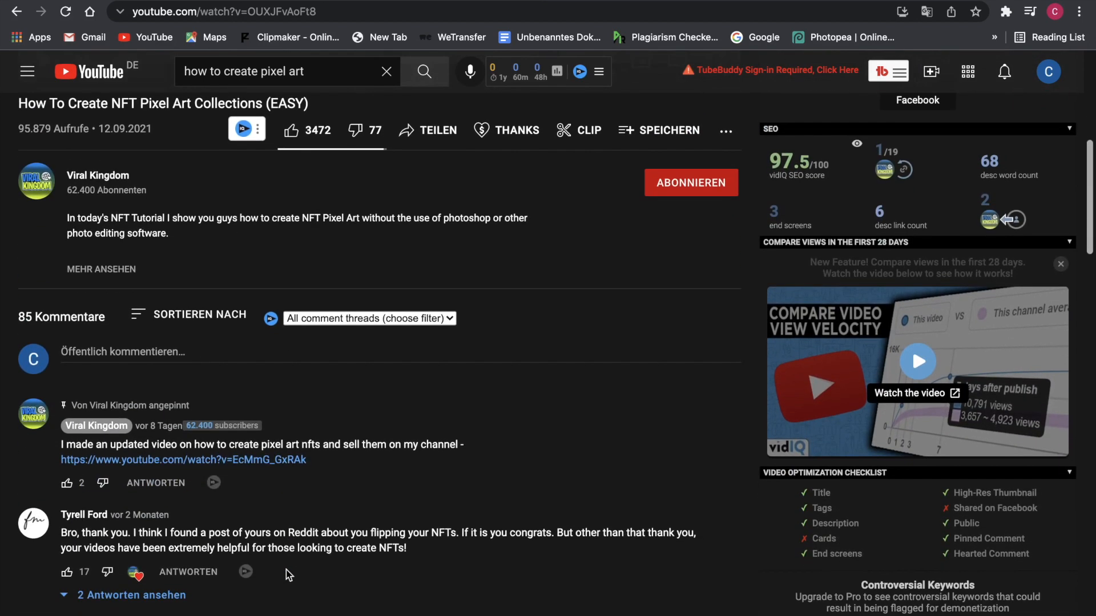
scroll(286, 575, down, 4)
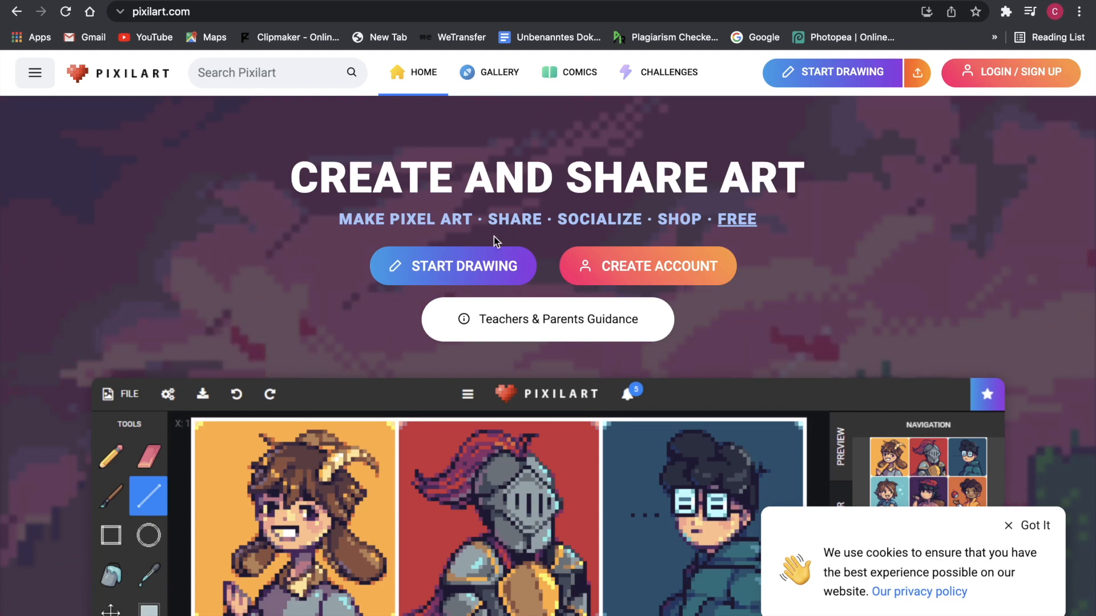
- Start a new Pixilart account through Google sign-up and choose the Google account to use
key(super+l)
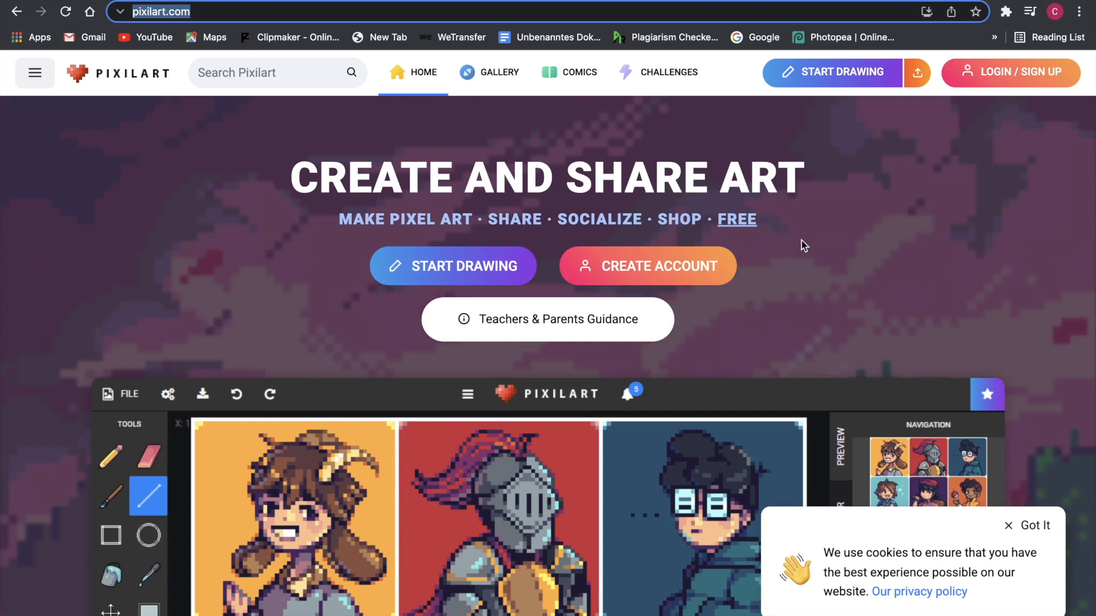
click(633, 263)
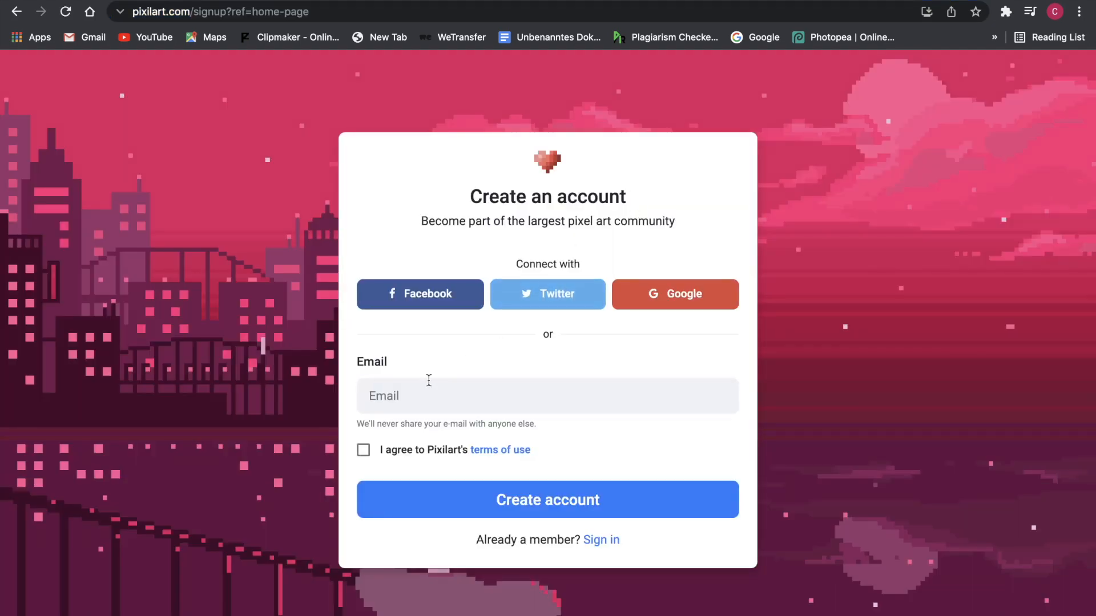
click(420, 399)
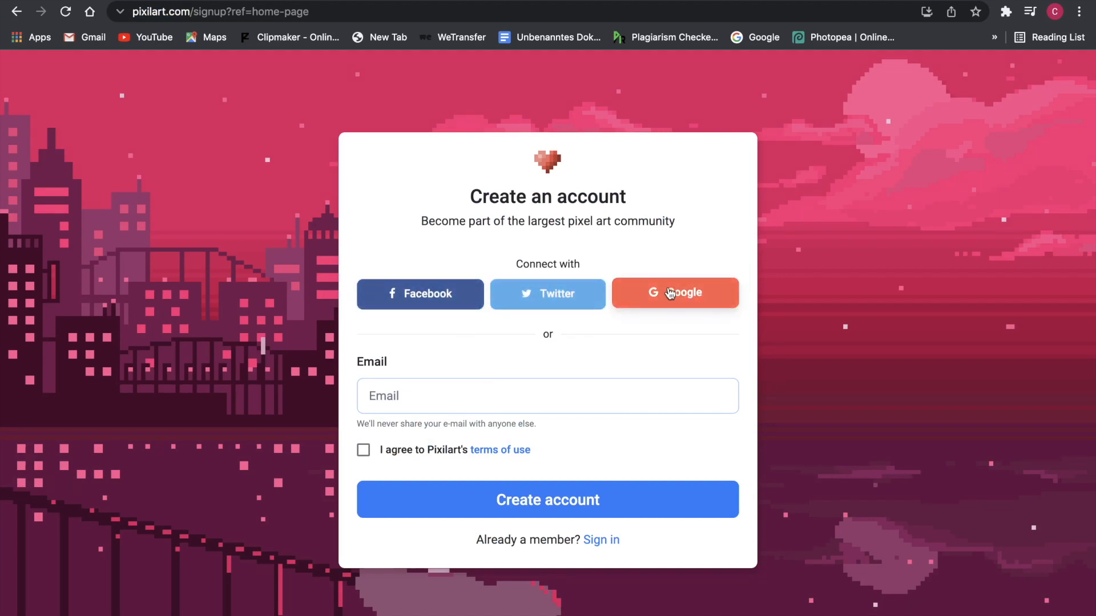
click(645, 297)
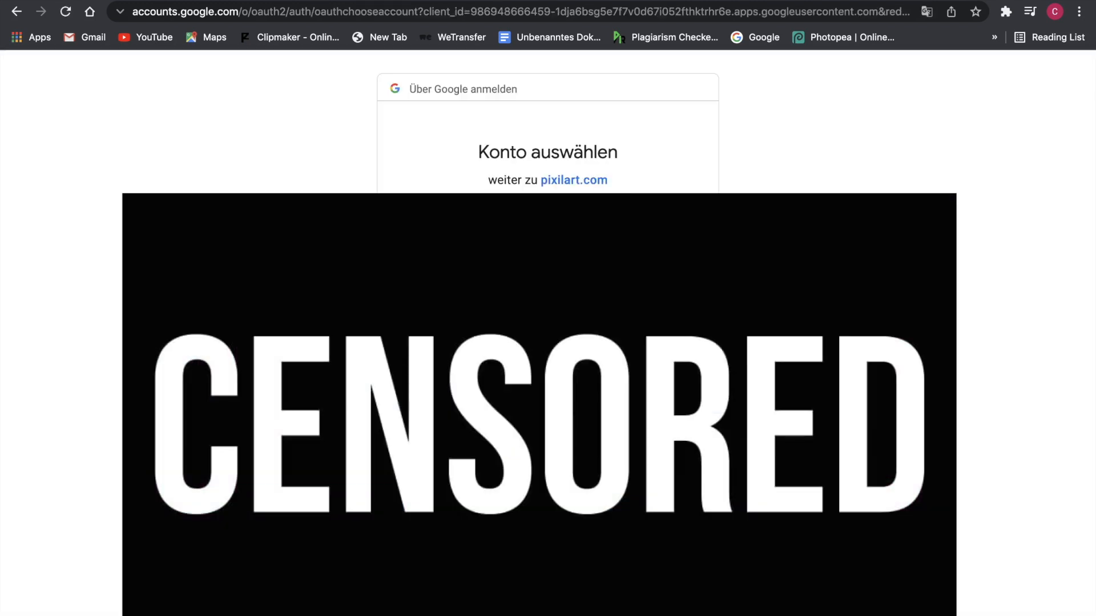
click(548, 240)
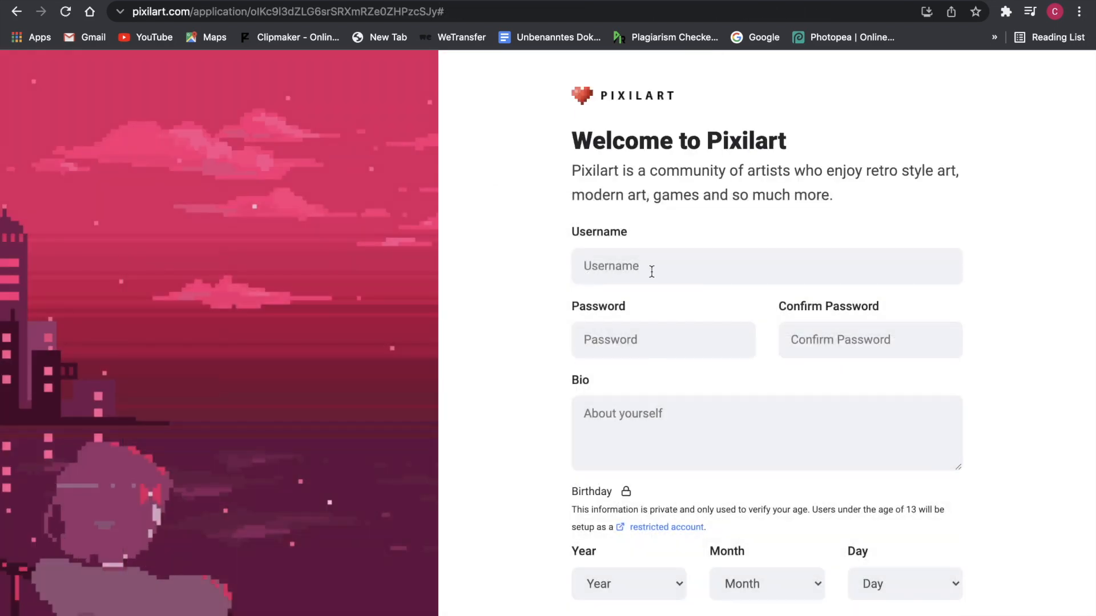
- Enter a username, the password and its confirmation, and the bio 'dc'
click(652, 272)
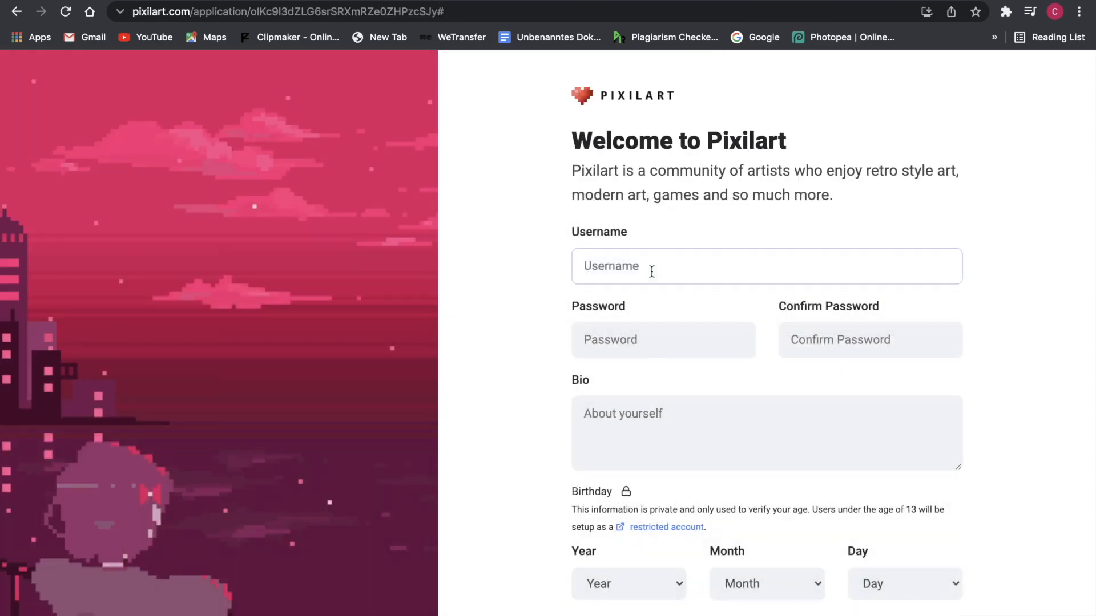
text(carlhustle)
key(Tab)
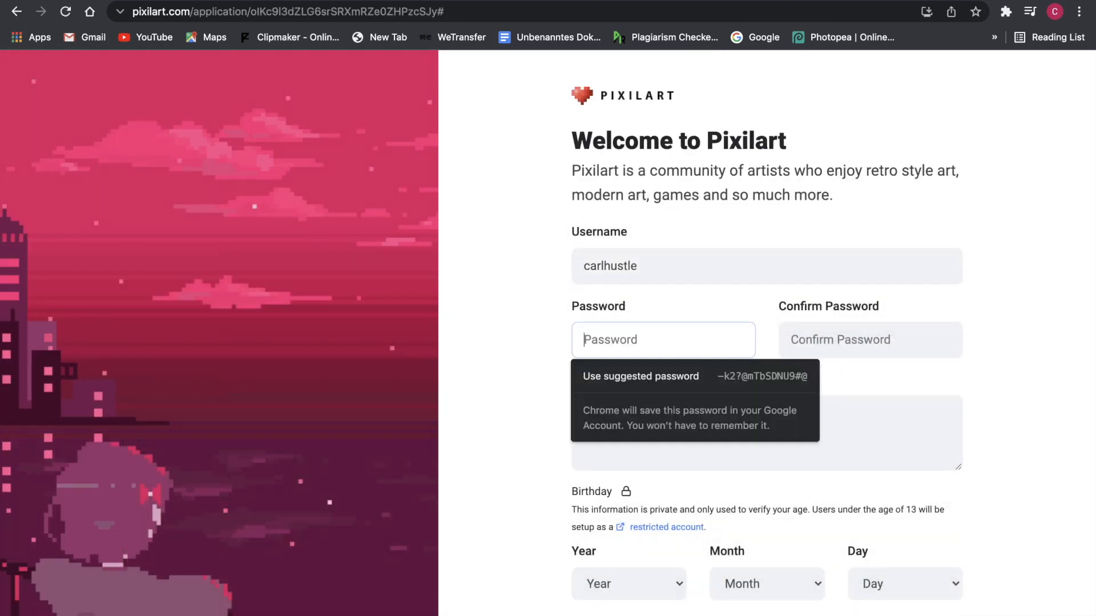
text(********)
click(854, 341)
text(********)
click(787, 407)
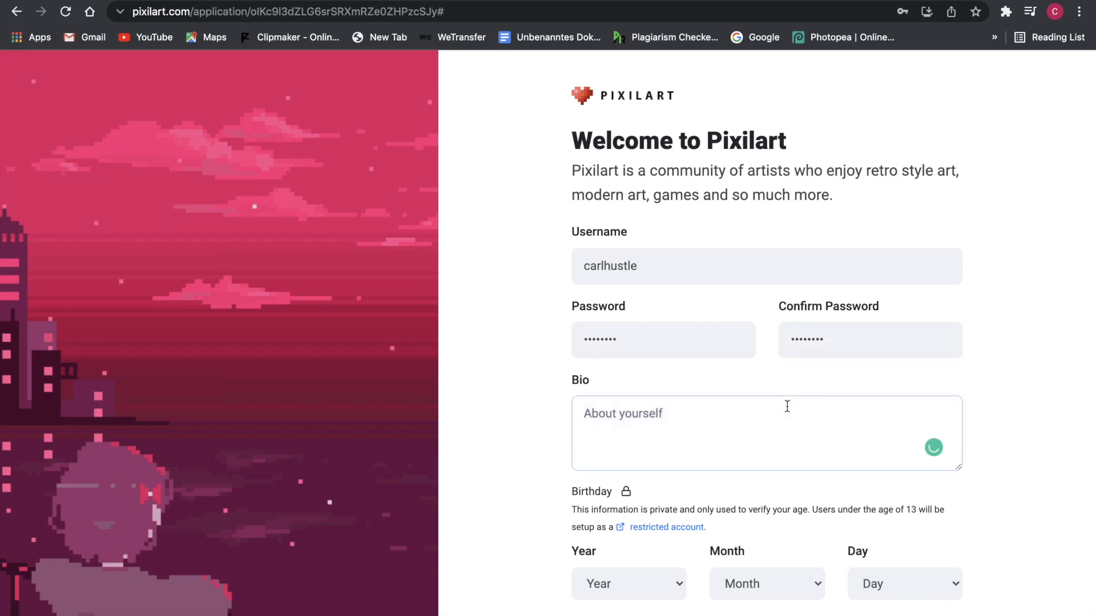
text(dc)
scroll(787, 406, down, 3)
click(628, 442)
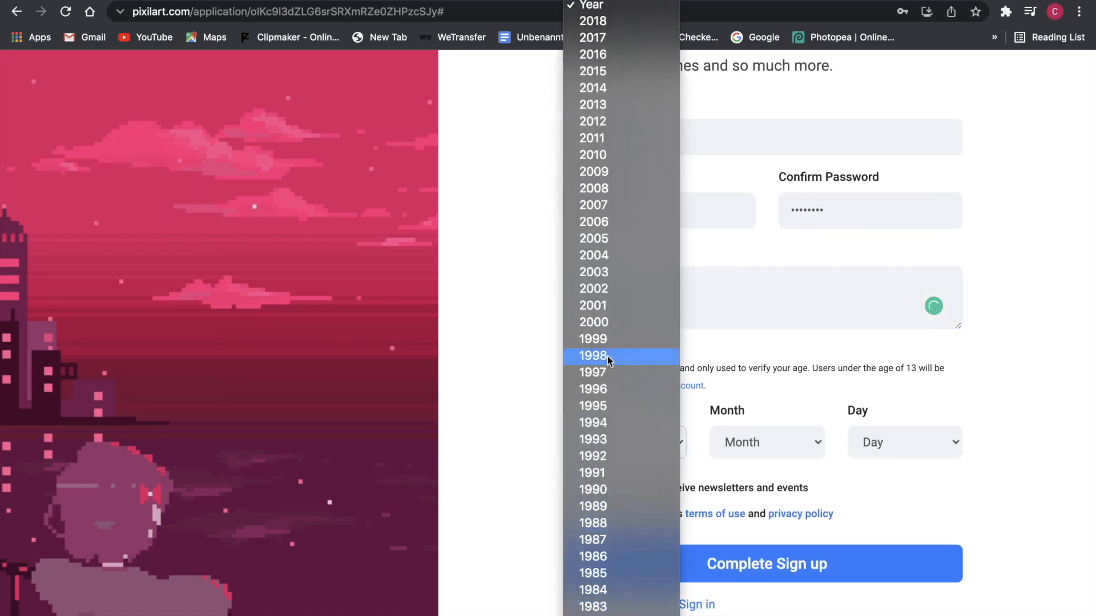
click(593, 289)
click(737, 442)
click(730, 524)
click(879, 442)
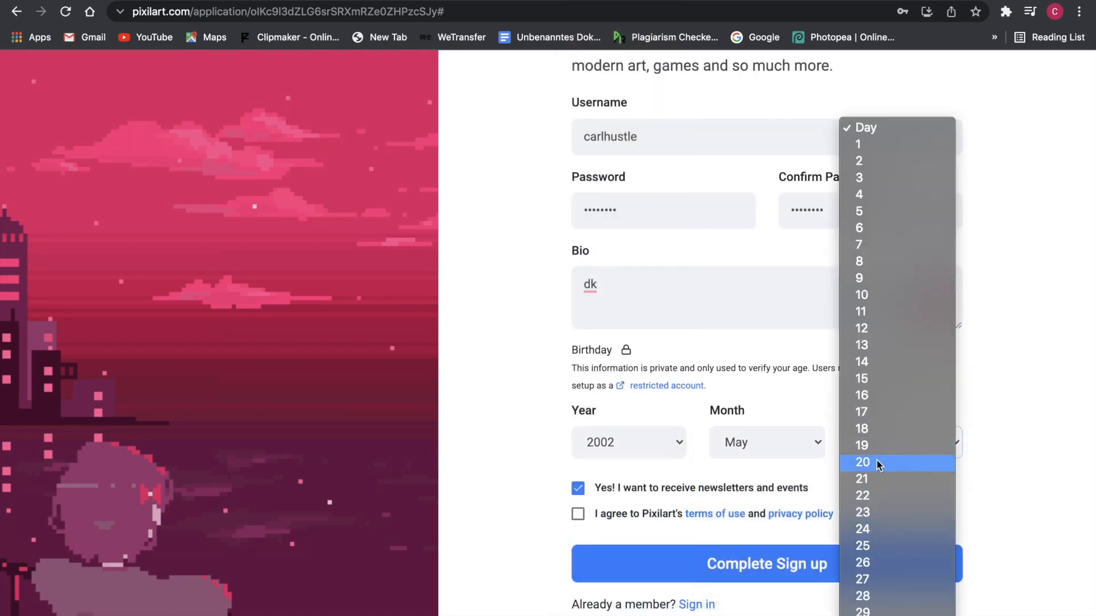
click(876, 462)
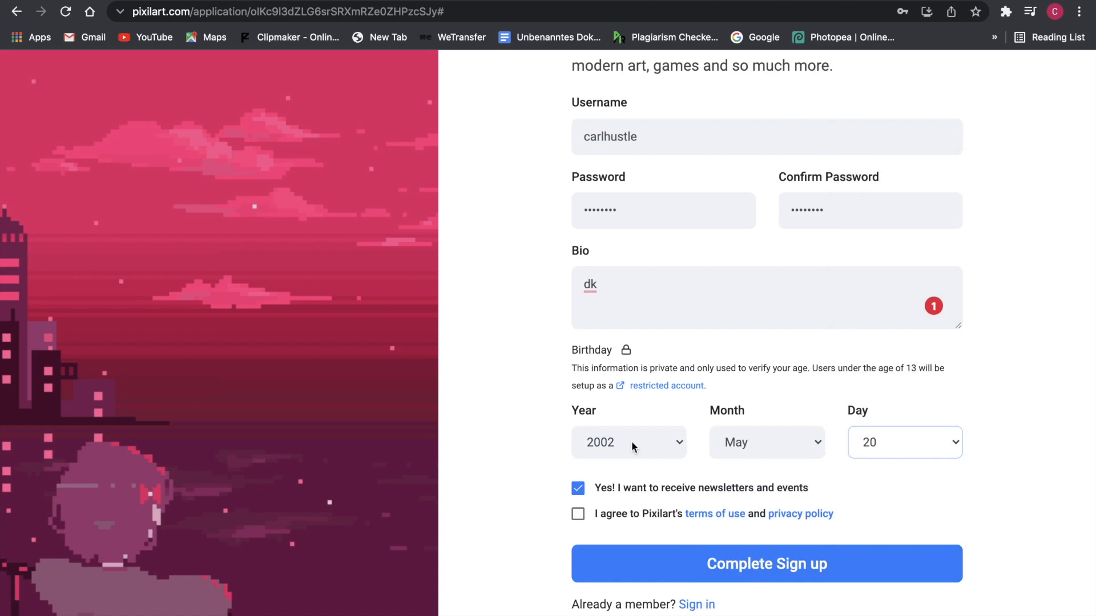
click(577, 515)
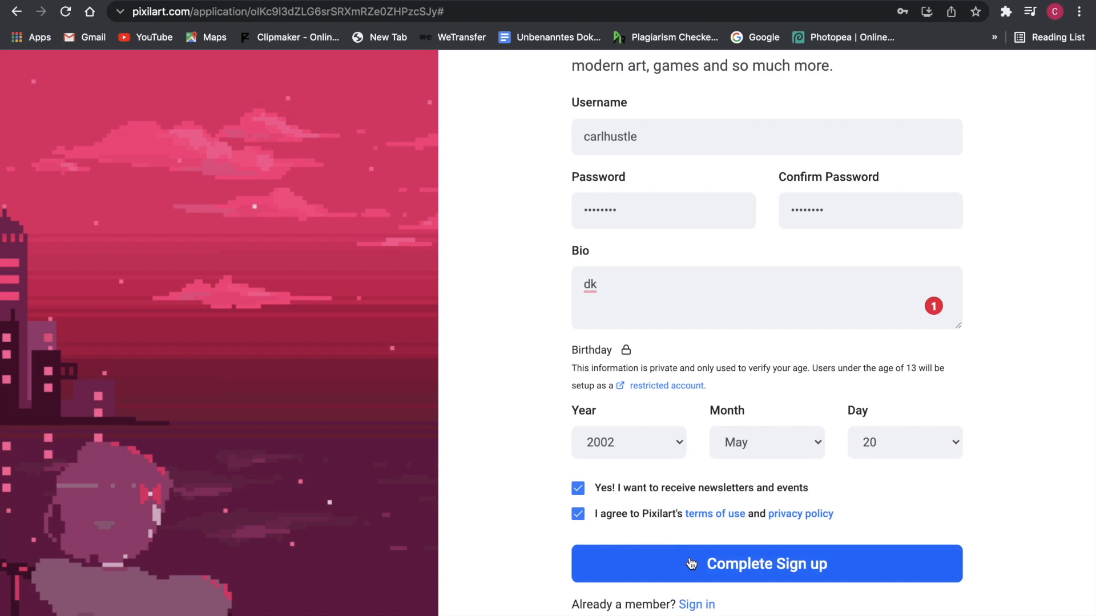
click(617, 563)
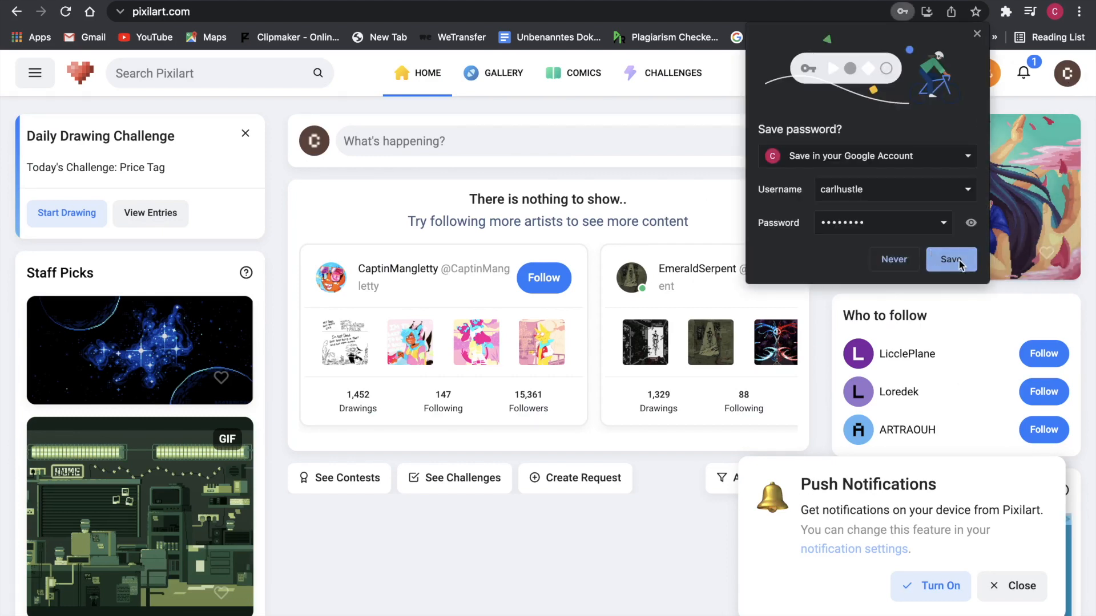
- Save the password in Chrome, skip the editor's welcome tour, and reach the 100 × 100 New Drawing dialog
click(960, 259)
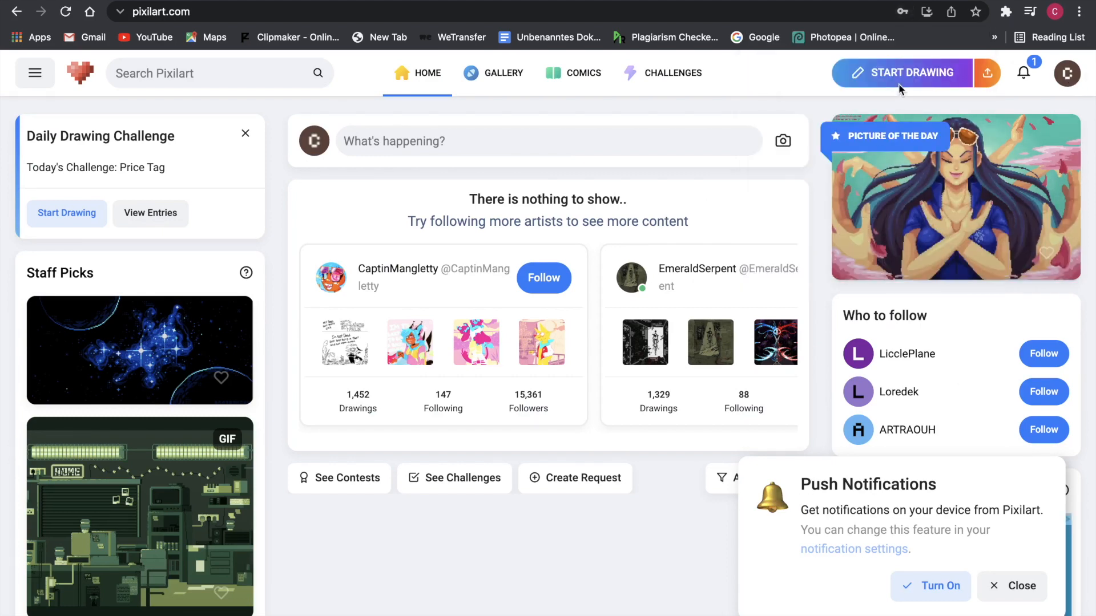
click(930, 72)
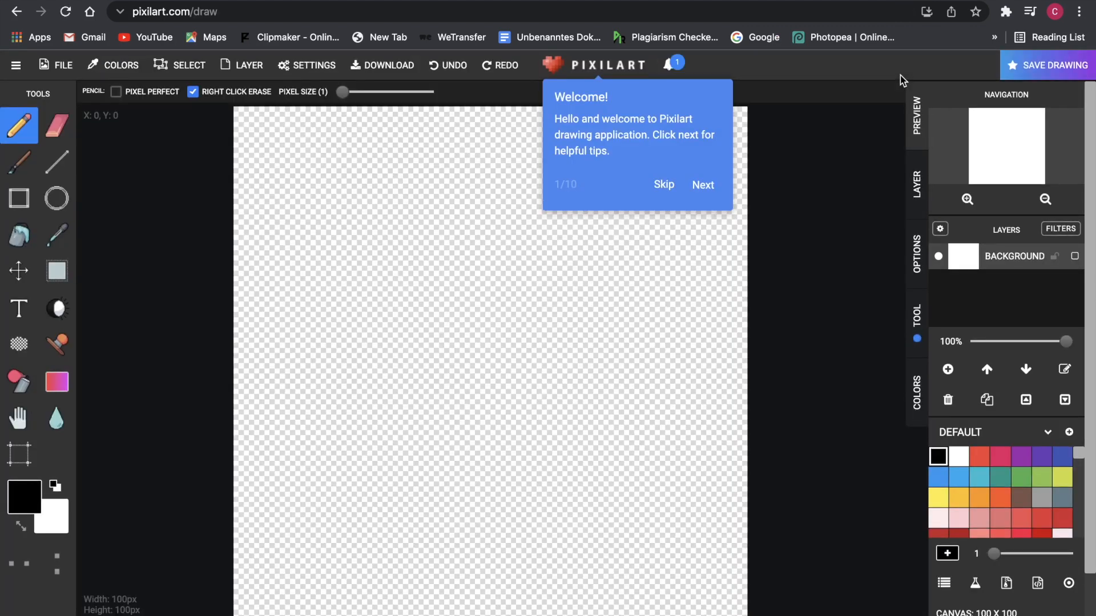
click(663, 187)
click(548, 262)
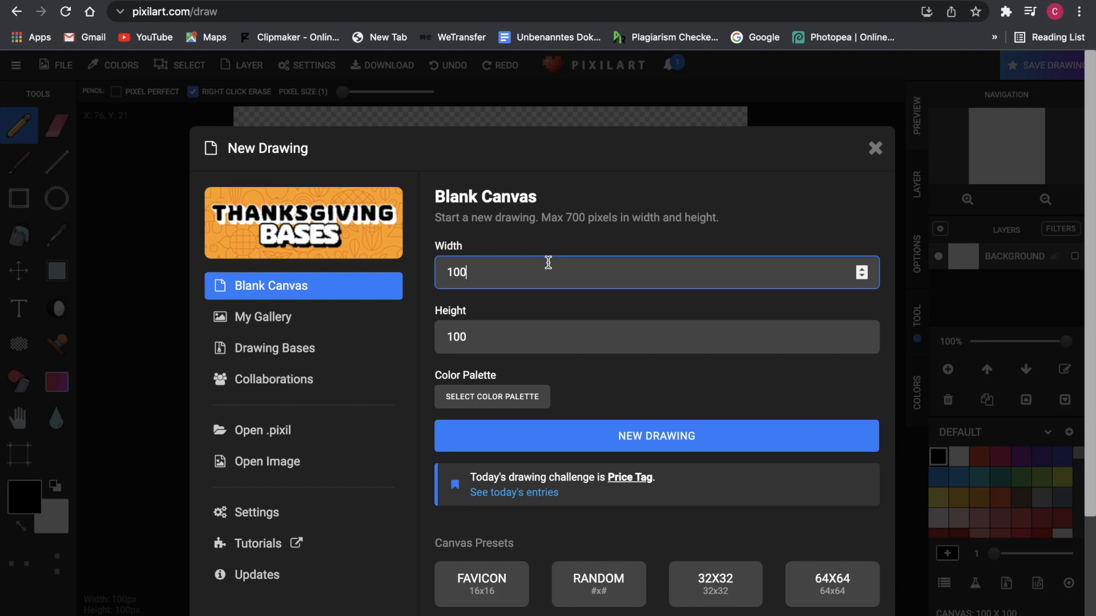
- Clear the canvas width and view the CyberKong #878 reference image in a new tab
key(BackSpace)
key(BackSpace)
key(BackSpace)
click(563, 217)
click(515, 264)
key(ctrl+t)
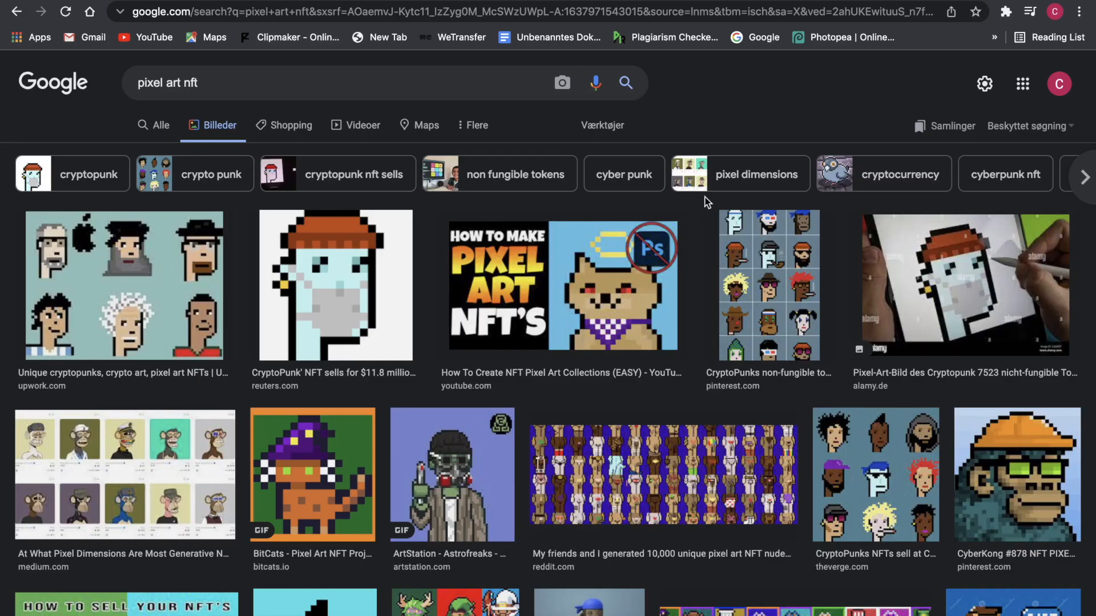
click(1032, 526)
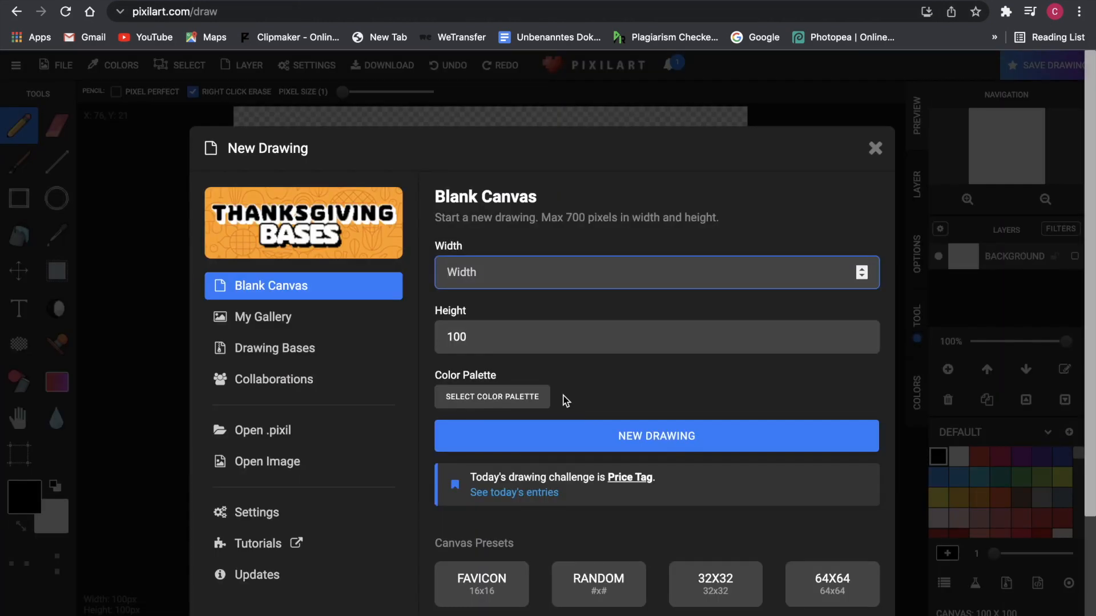
- Create a new 350 × 333 px canvas, confirming the old drawing is cleared
text(350)
click(492, 339)
key(BackSpace)
key(BackSpace)
key(BackSpace)
text(333)
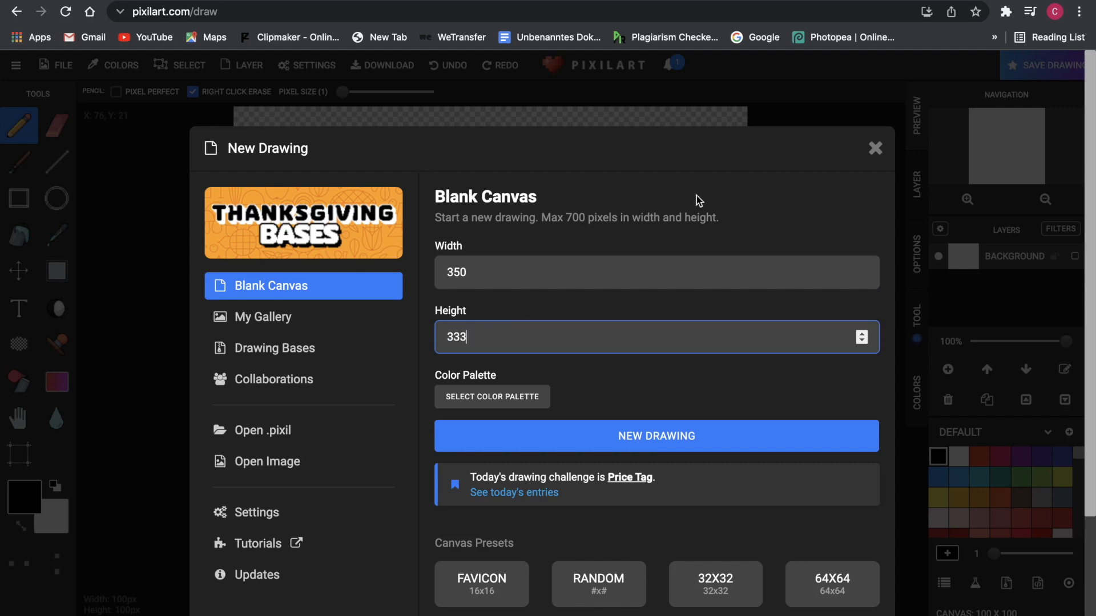
click(724, 157)
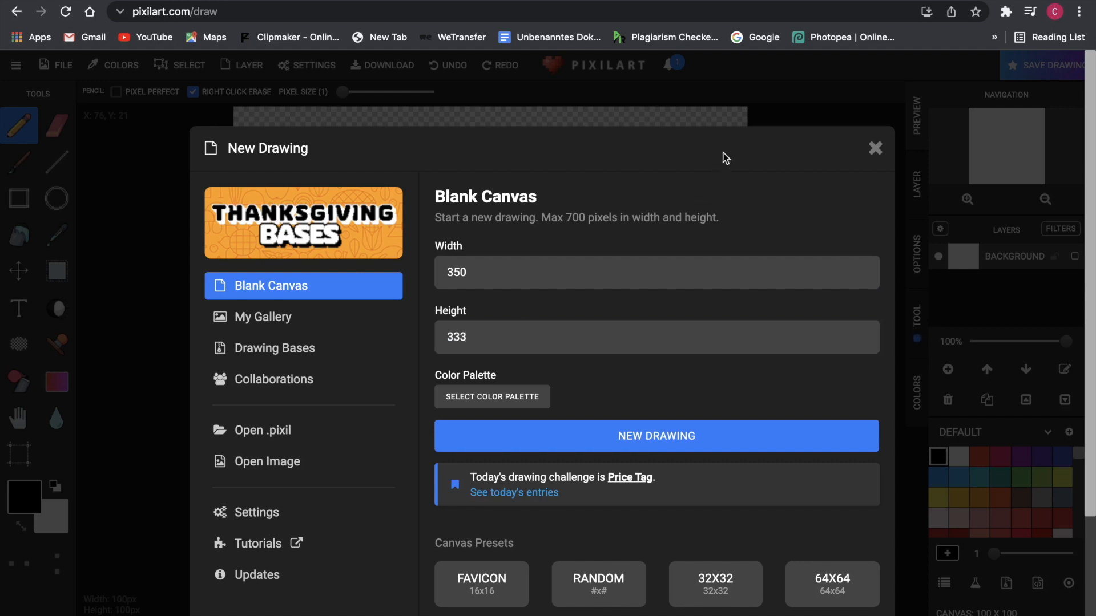
click(638, 438)
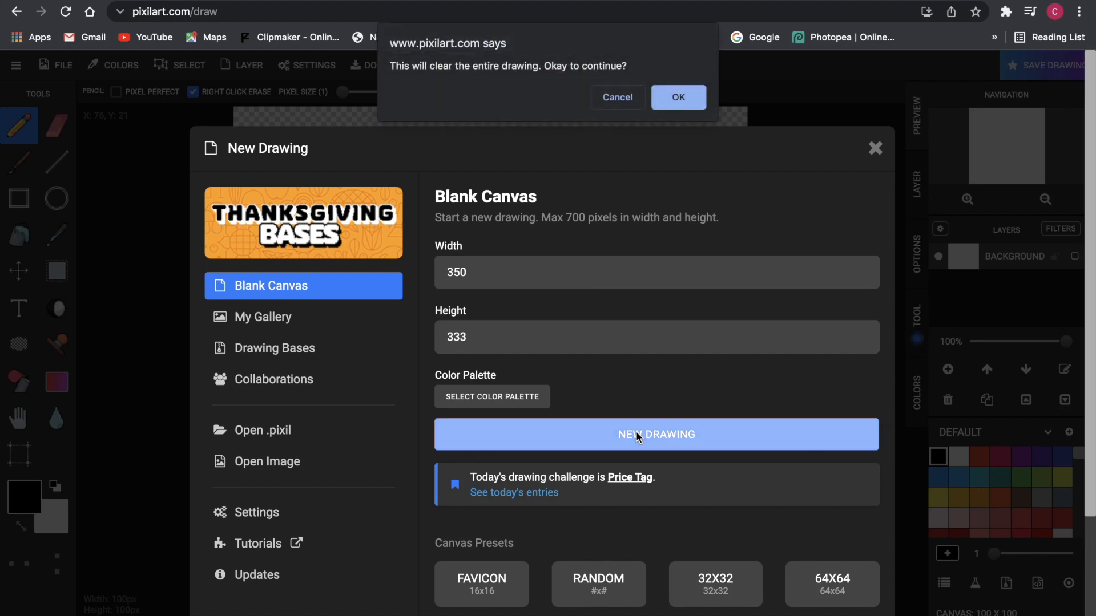
click(679, 98)
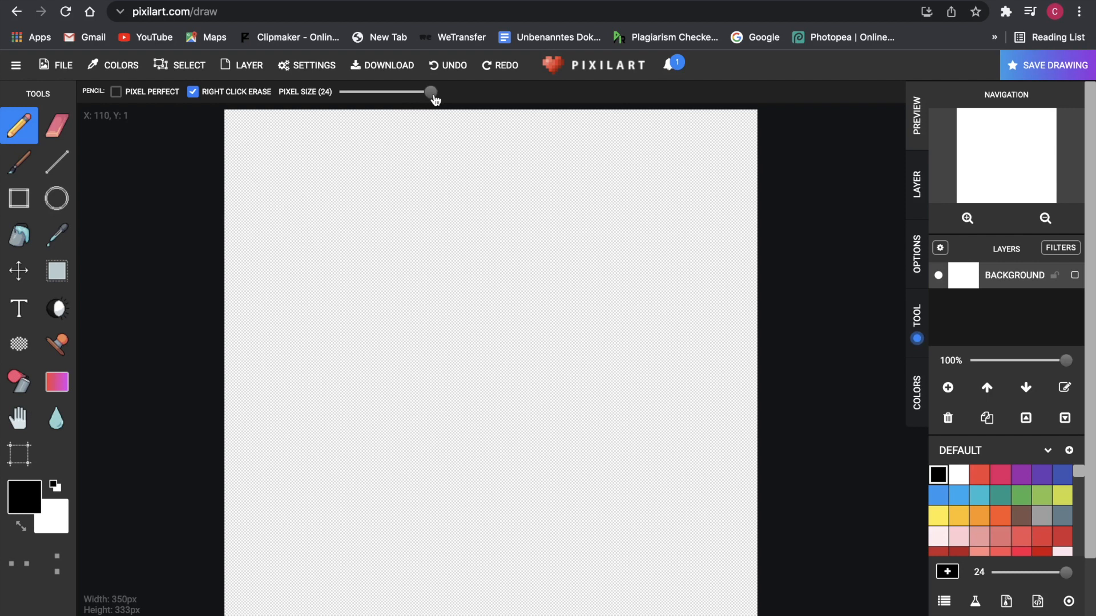
- Place a single black dot at pencil size 8, then set the pencil to 20 pixels
mouse_move(433, 96)
mouse_down()
mouse_move(346, 104)
mouse_move(367, 104)
mouse_move(357, 107)
mouse_move(336, 105)
mouse_move(393, 104)
mouse_move(330, 100)
mouse_up()
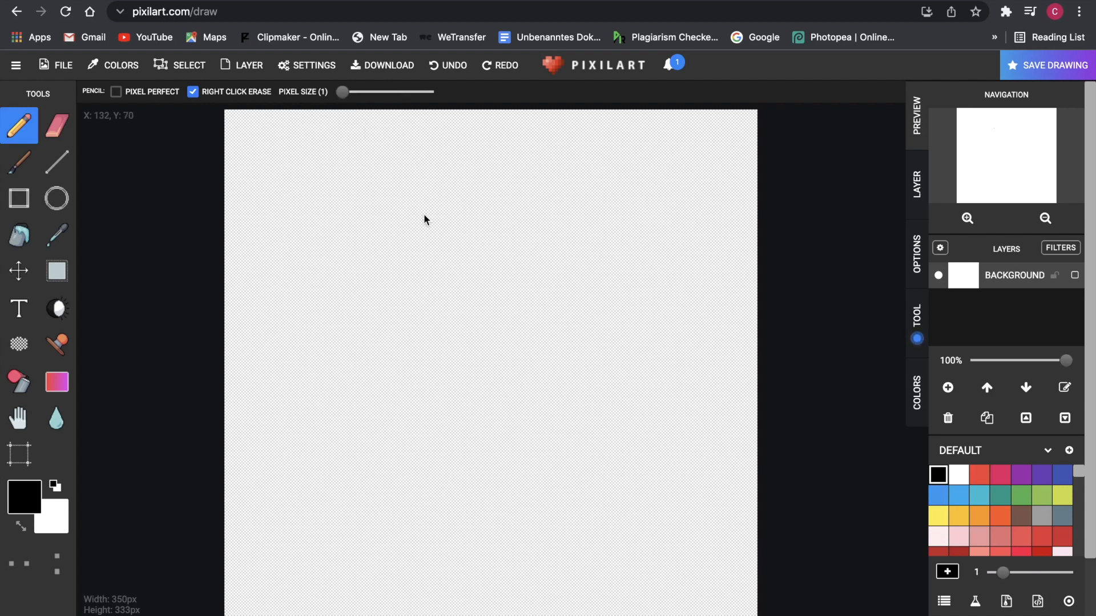
click(444, 227)
drag(345, 99, 415, 98)
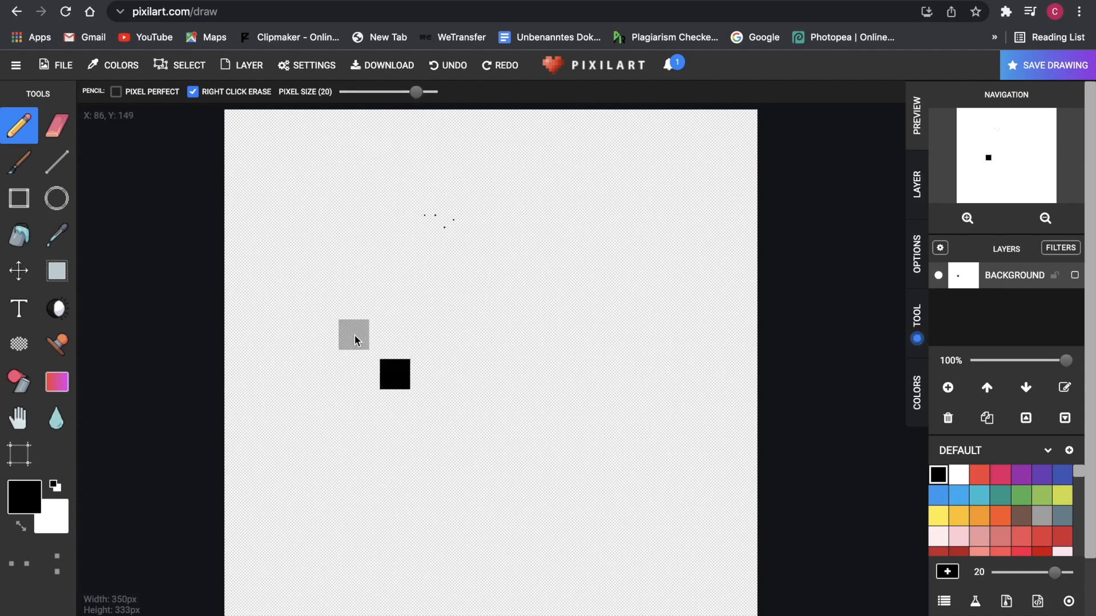
- Stamp eight black 20-pixel squares in an arc curving down the right side
click(370, 345)
click(370, 298)
click(444, 270)
click(512, 262)
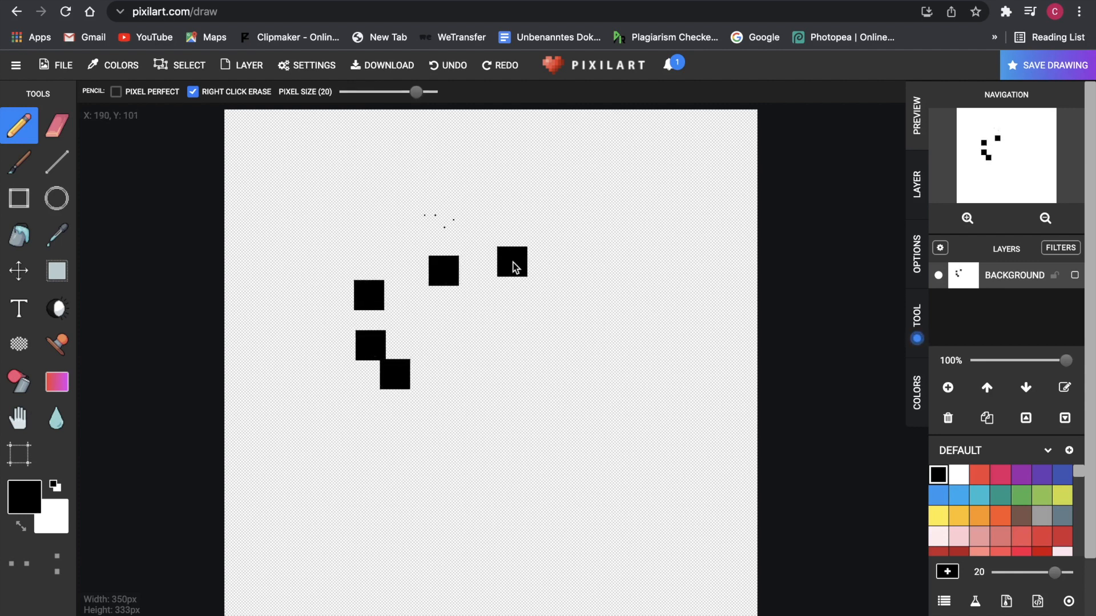
click(579, 271)
click(596, 306)
click(598, 336)
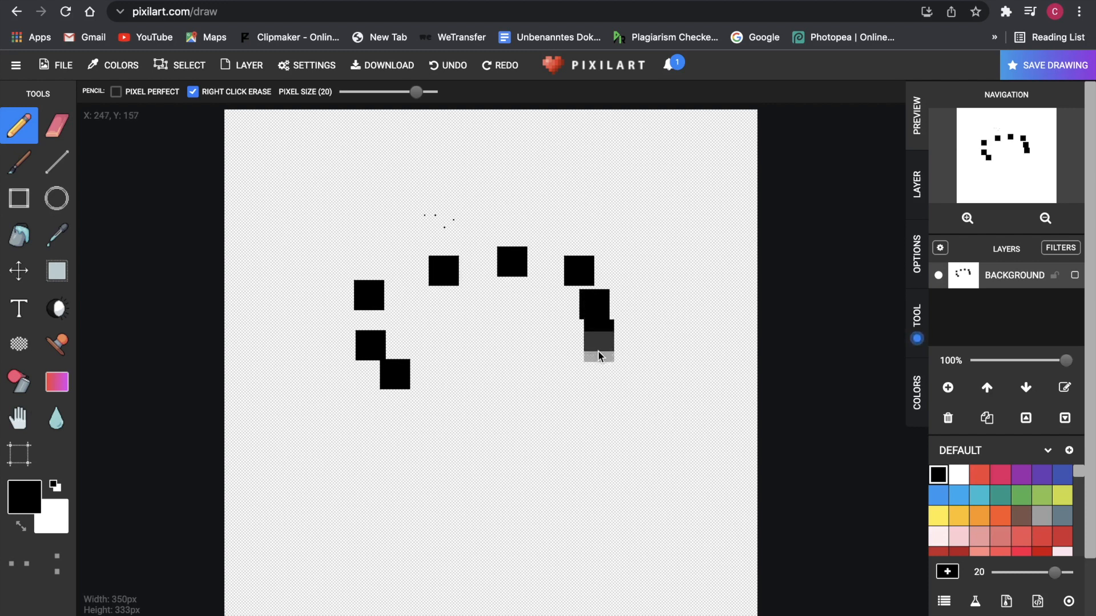
click(578, 385)
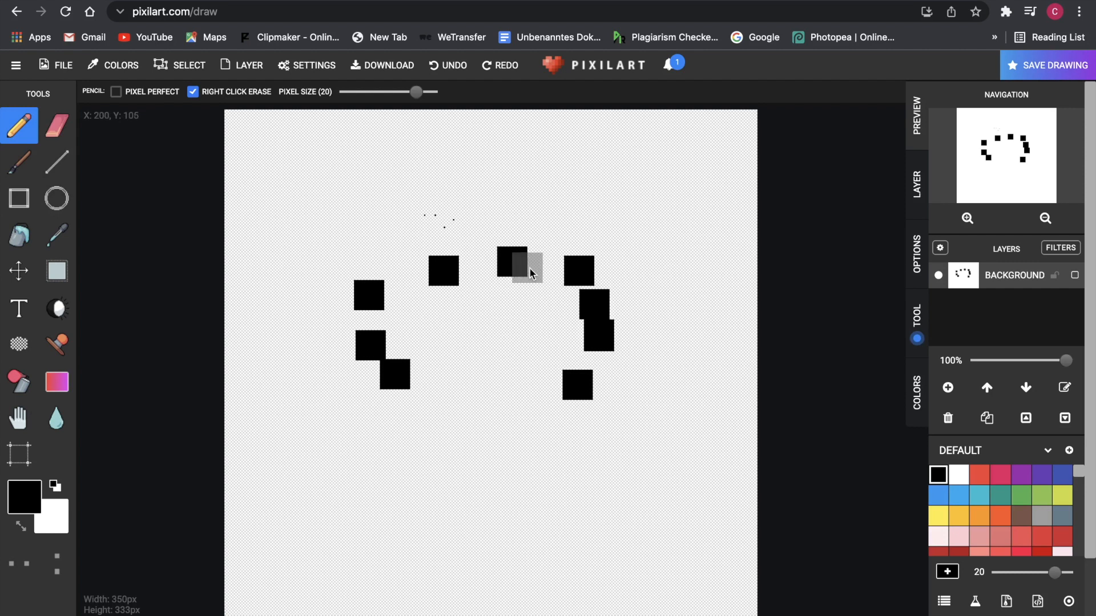
- Erase all the black squares from the canvas and return to the Pencil tool
click(62, 127)
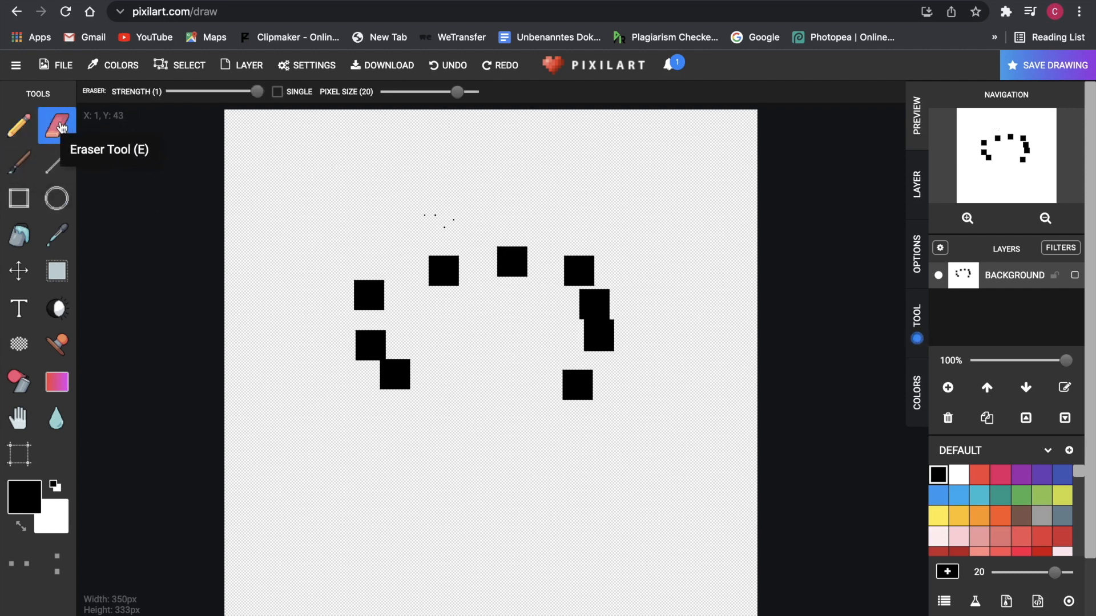
click(439, 267)
mouse_move(458, 271)
mouse_down()
mouse_move(459, 288)
mouse_move(435, 293)
mouse_up()
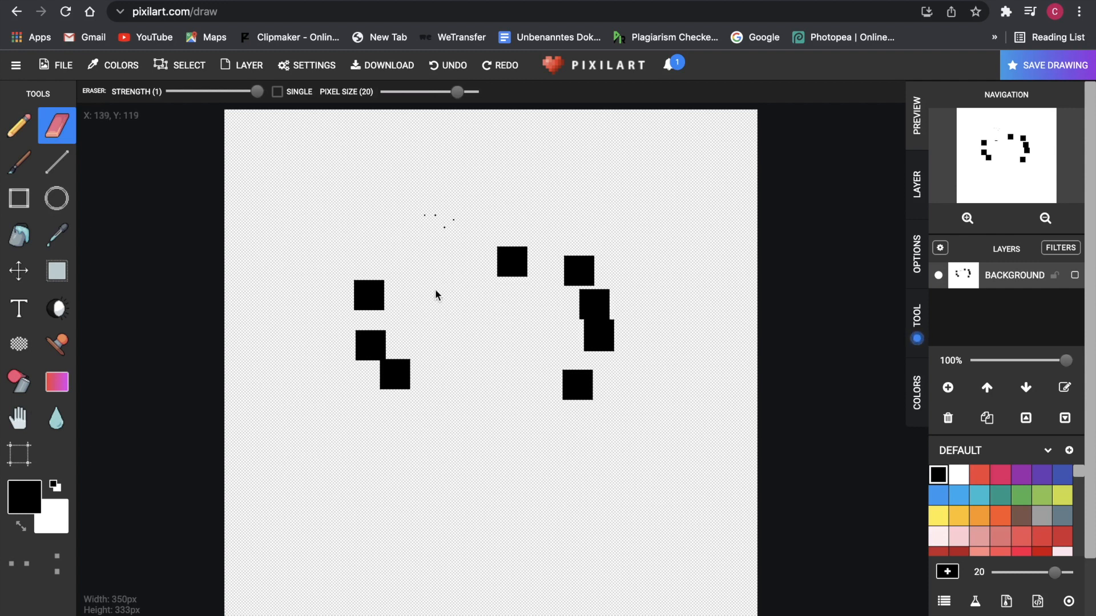
mouse_move(359, 285)
mouse_down()
mouse_move(377, 303)
mouse_move(362, 303)
mouse_move(362, 352)
mouse_move(382, 333)
mouse_move(388, 384)
mouse_move(695, 379)
mouse_move(565, 381)
mouse_move(572, 354)
mouse_move(624, 301)
mouse_move(601, 294)
mouse_move(627, 286)
mouse_move(566, 269)
mouse_up()
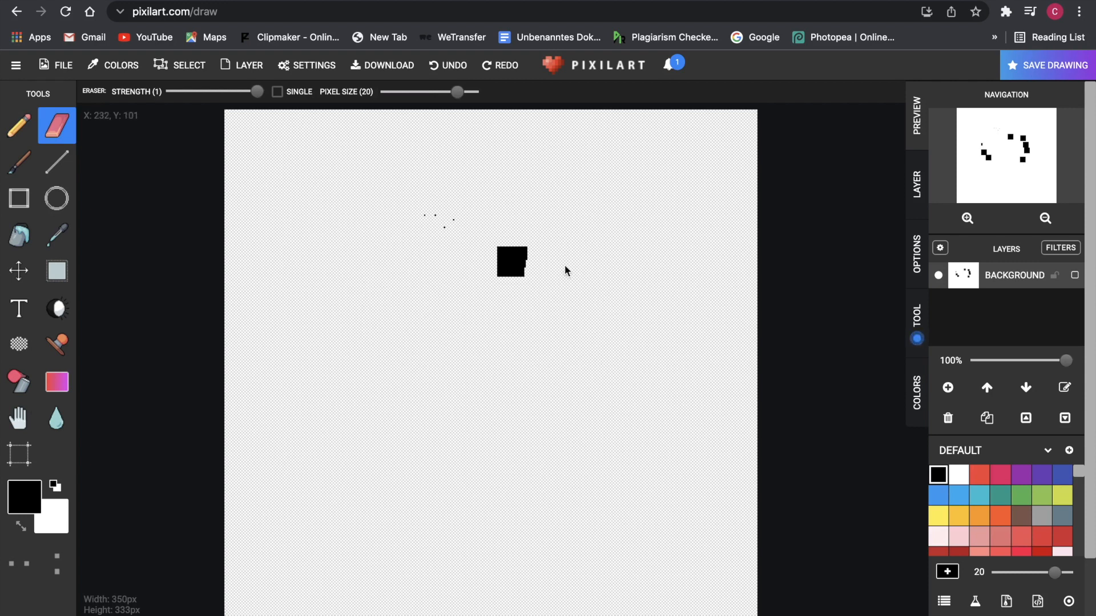
click(12, 236)
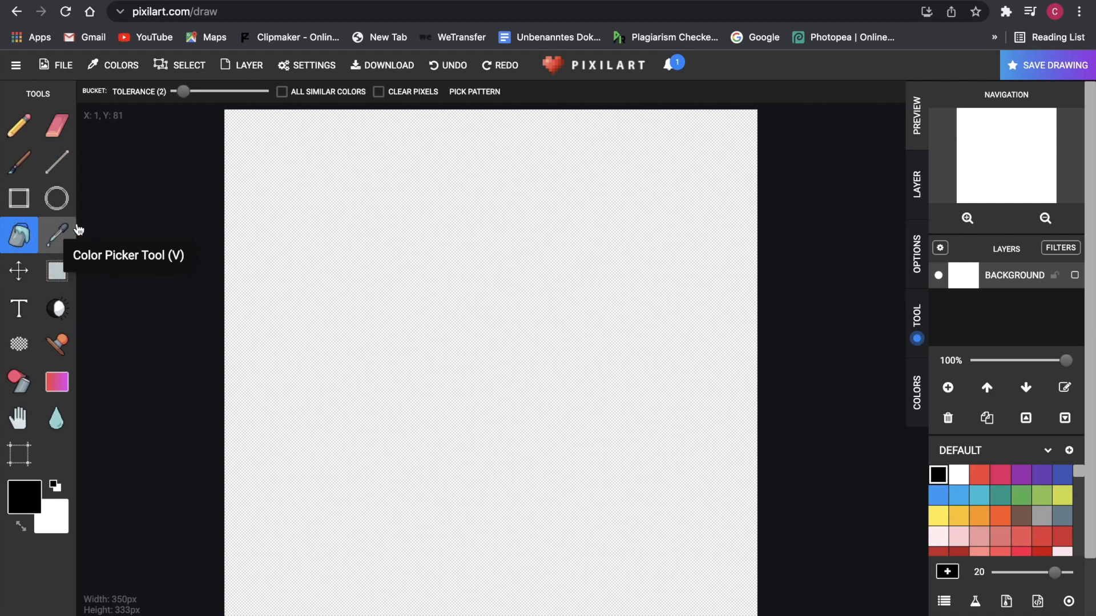
click(24, 140)
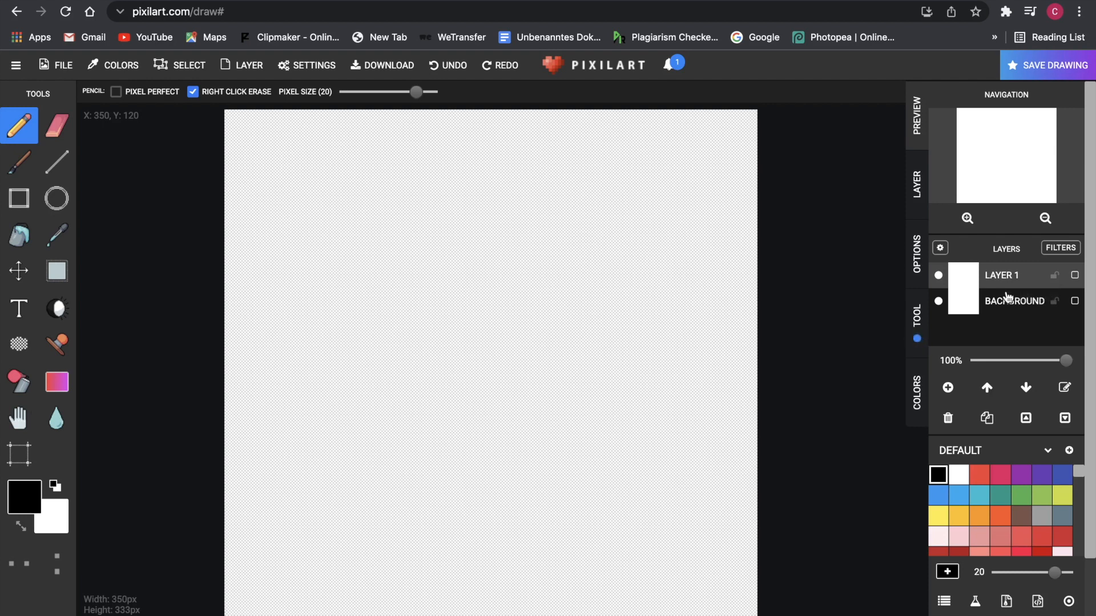
- Add empty layers up to Layer 6, make Layer 6 active, and open a new browser tab
click(949, 388)
click(950, 388)
click(949, 388)
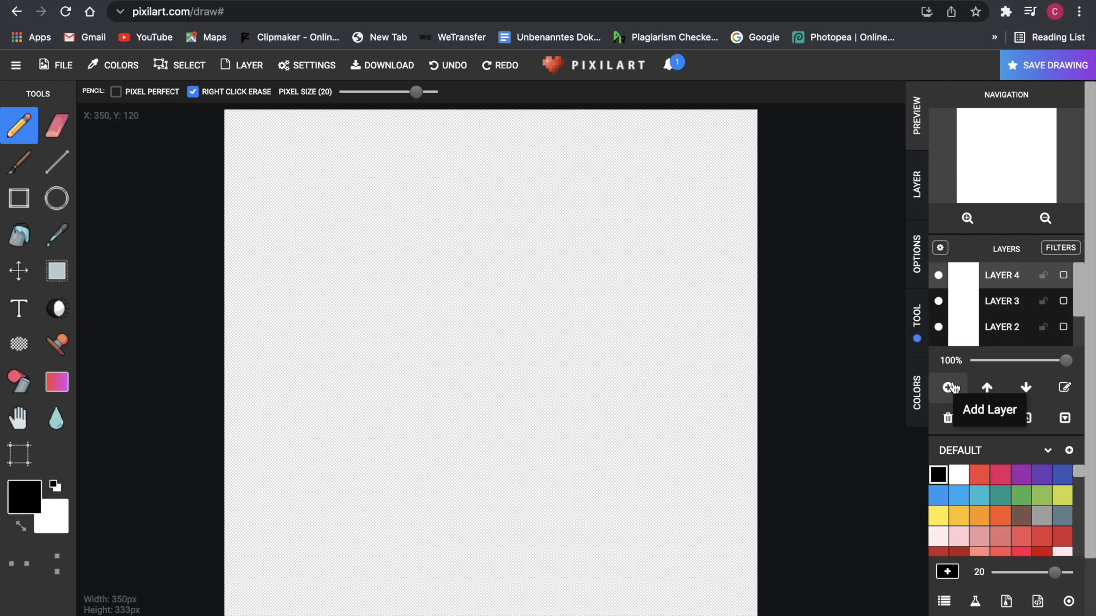
scroll(1027, 286, down, 3)
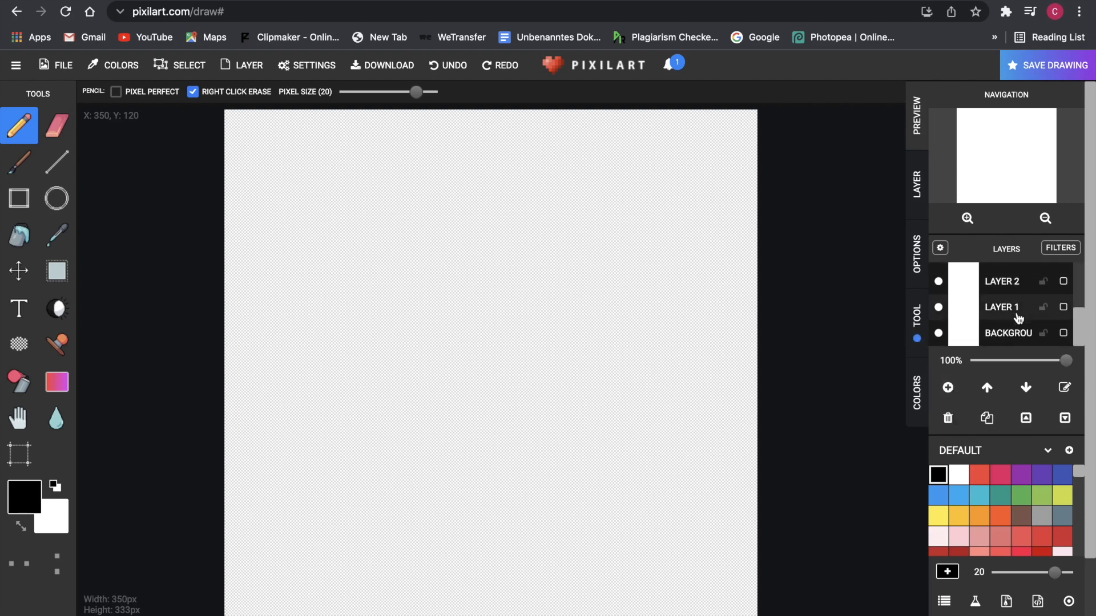
scroll(1012, 306, up, 3)
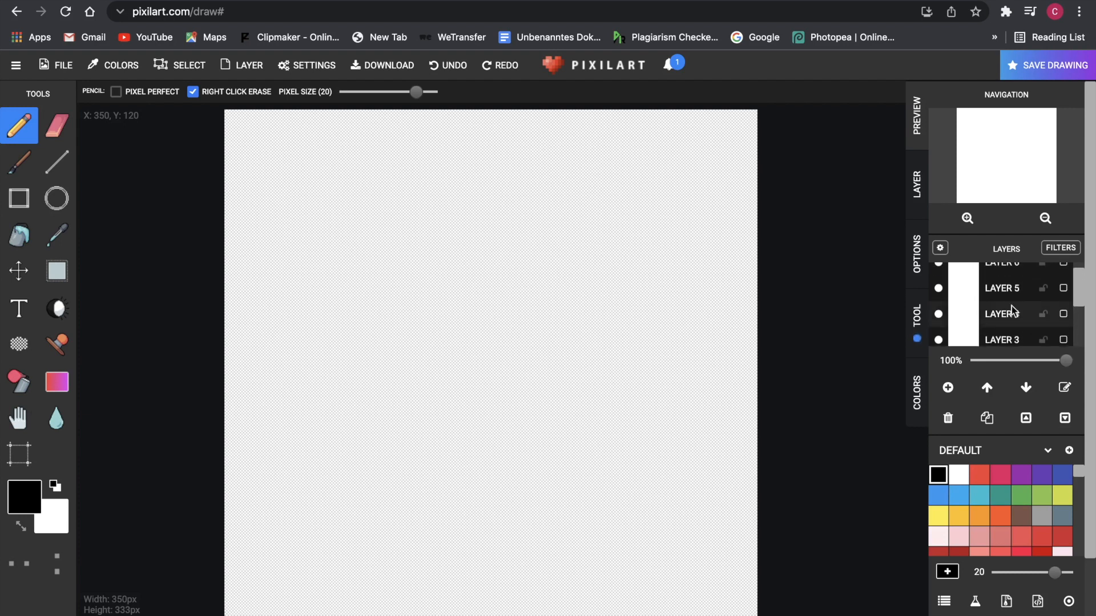
click(1012, 276)
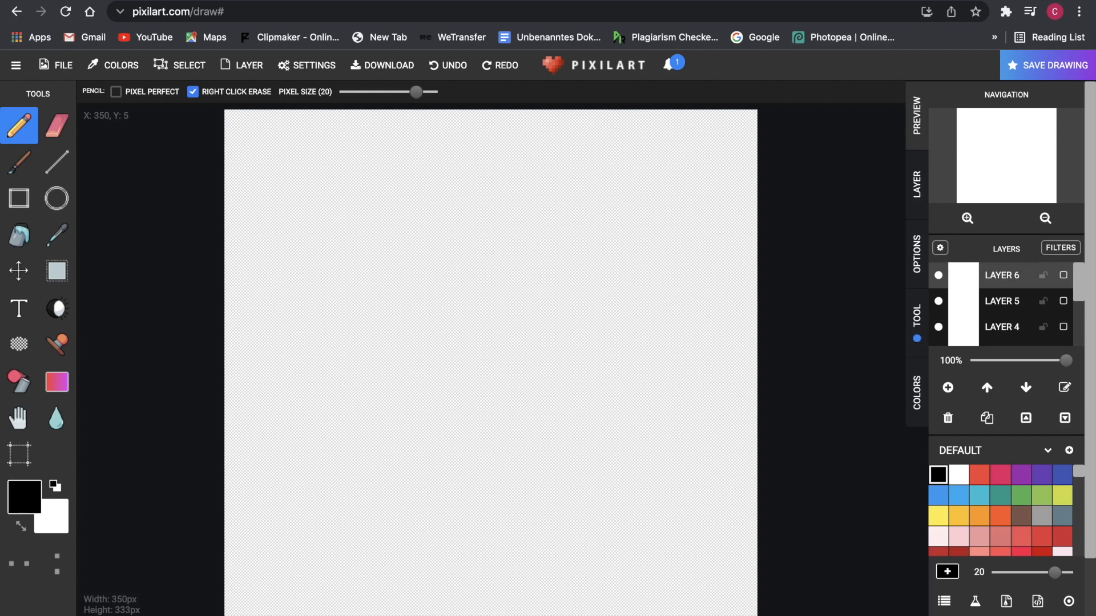
key(super+t)
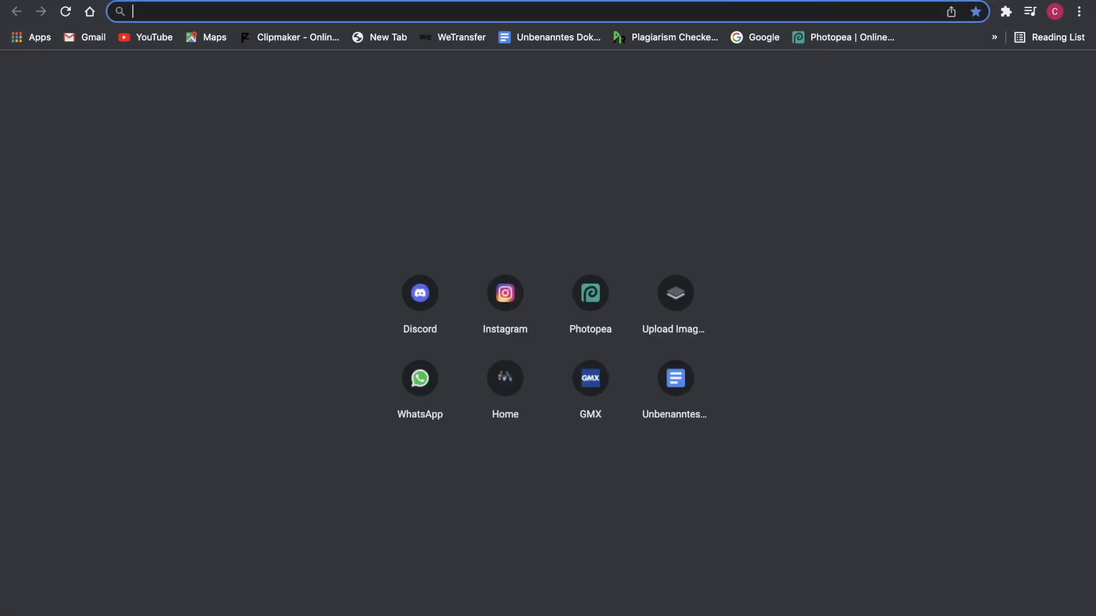
- Go to Google and search images for 'dinosaur drawing'
text(g)
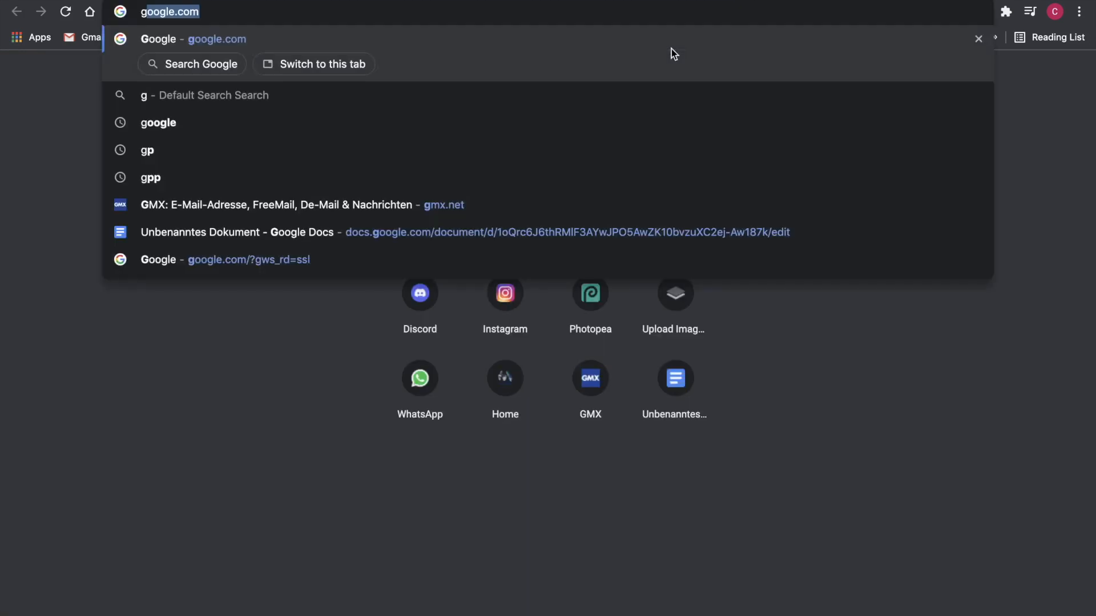
key(Return)
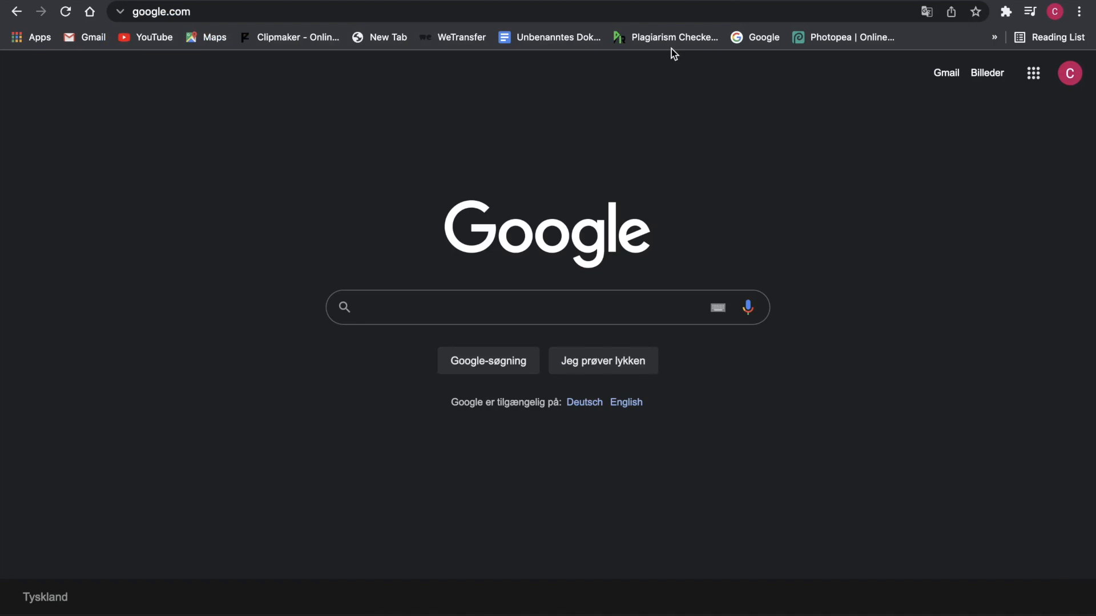
text(dis)
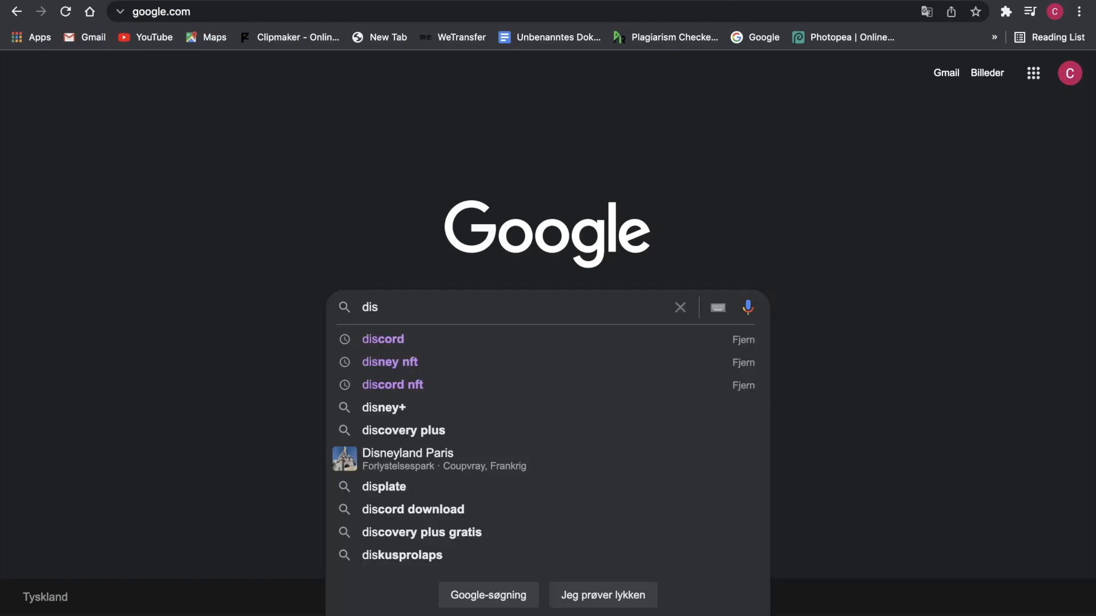
text(n)
key(BackSpace)
key(BackSpace)
key(BackSpace)
text(is)
key(BackSpace)
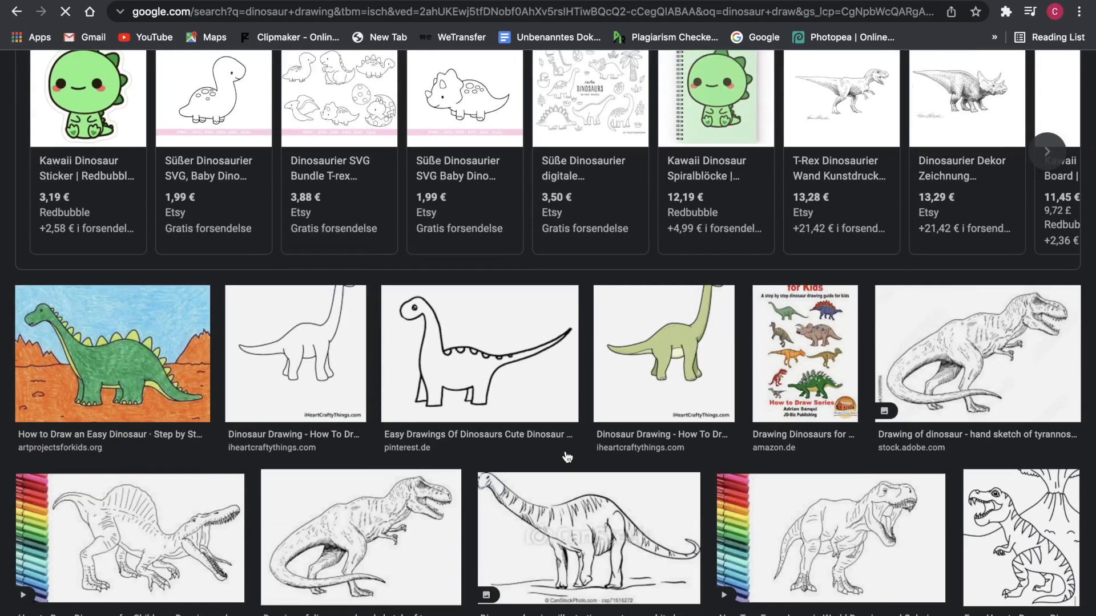
- Scroll the results and bring up the context menu on the cartoon dinosaur preview
scroll(567, 457, down, 3)
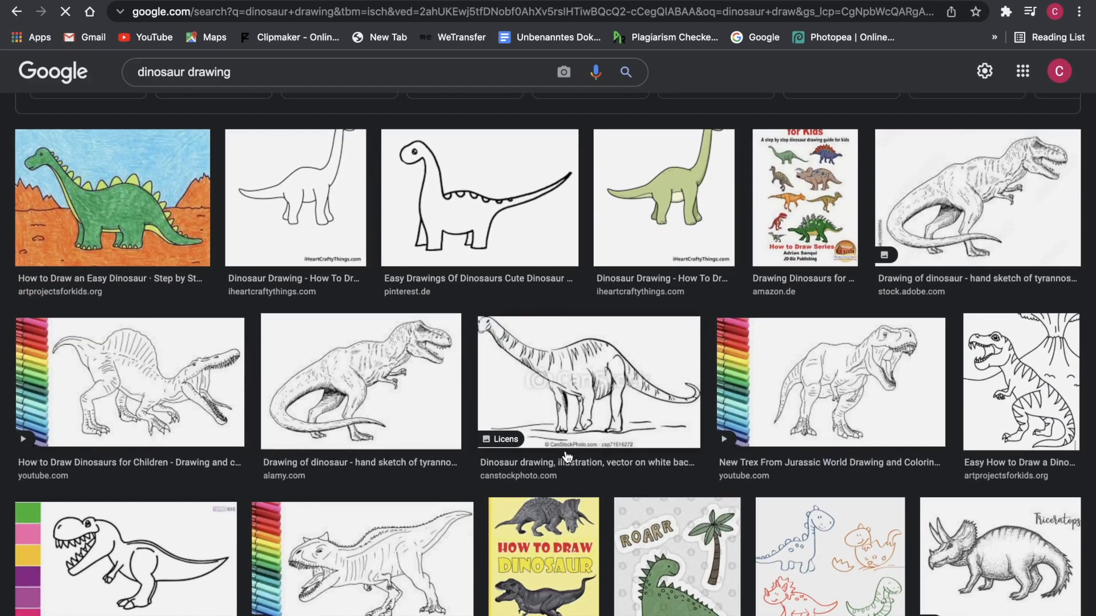
scroll(567, 456, down, 2)
scroll(566, 457, up, 3)
scroll(566, 456, down, 8)
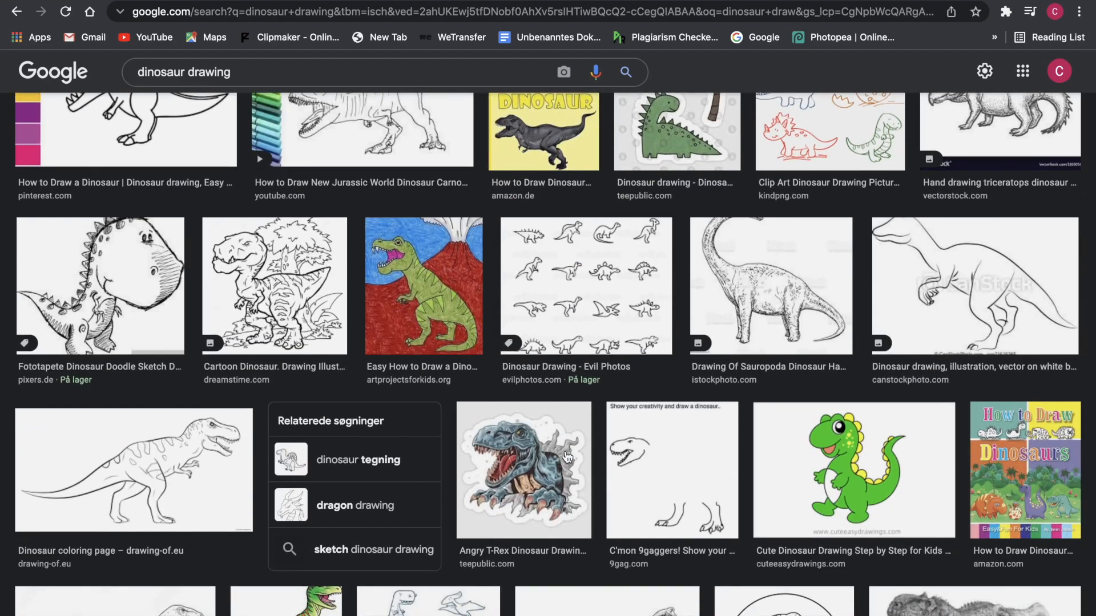
scroll(567, 456, down, 2)
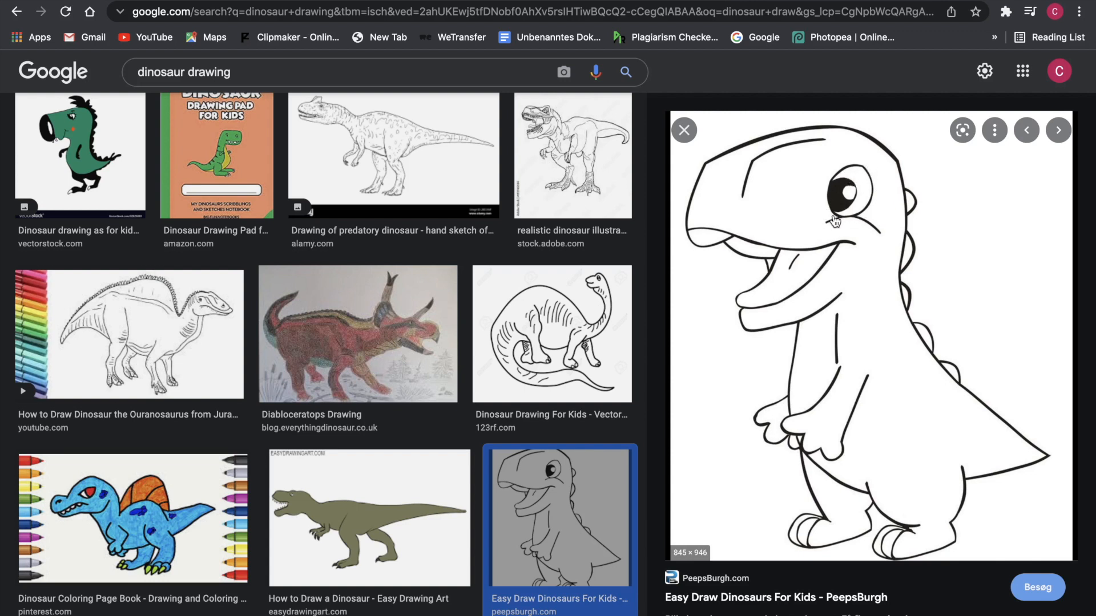
right_click(793, 355)
- Save the dinosaur JPEG, load it into Pixilart as a 625 × 700 background, and add Layer 1 above it
click(873, 486)
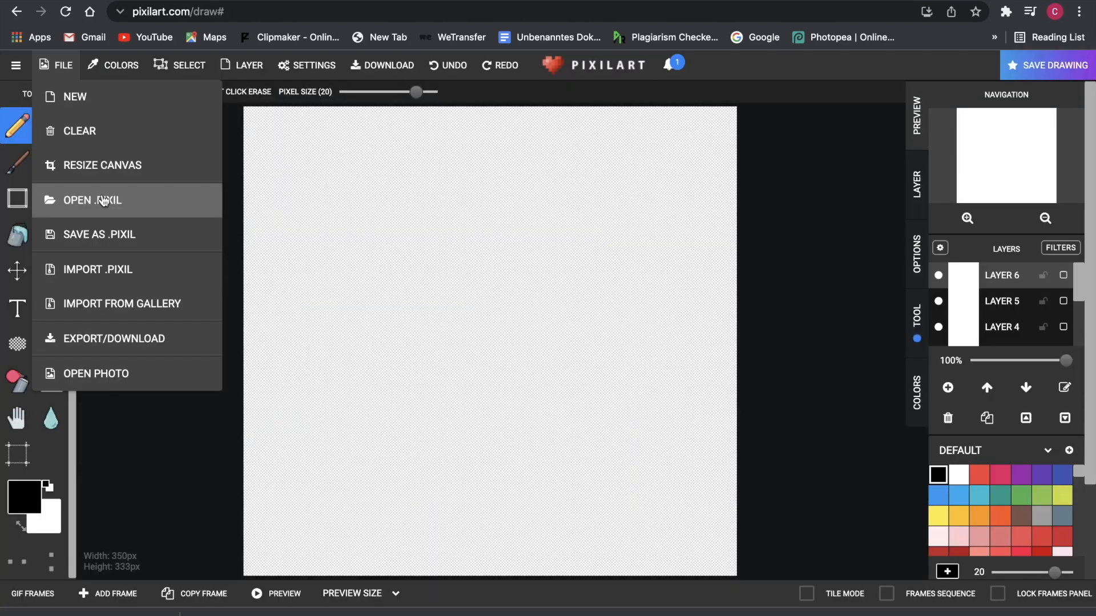
click(117, 381)
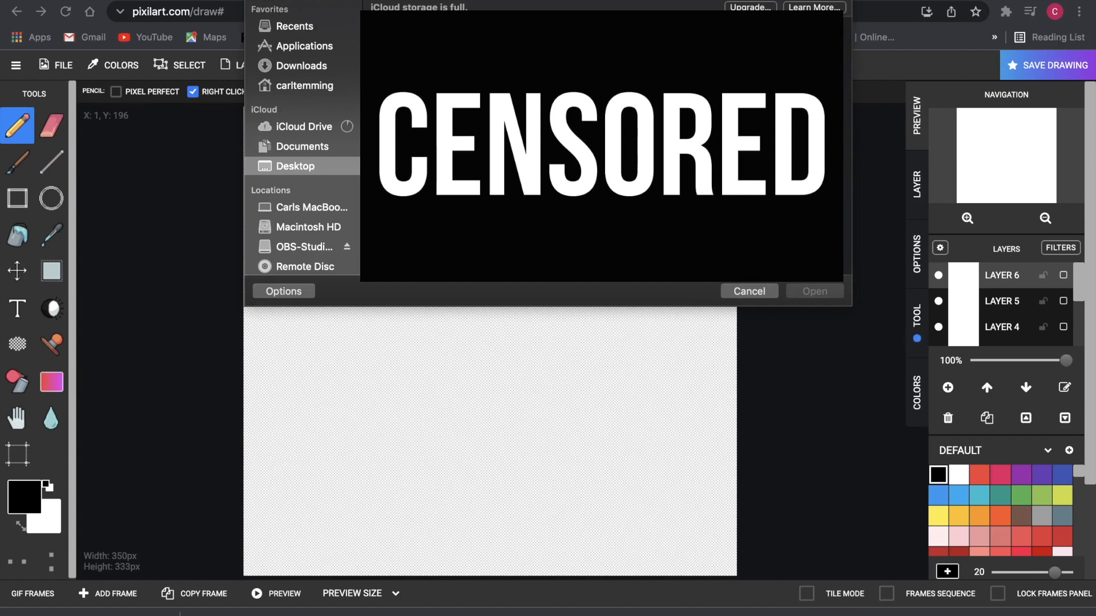
text(s)
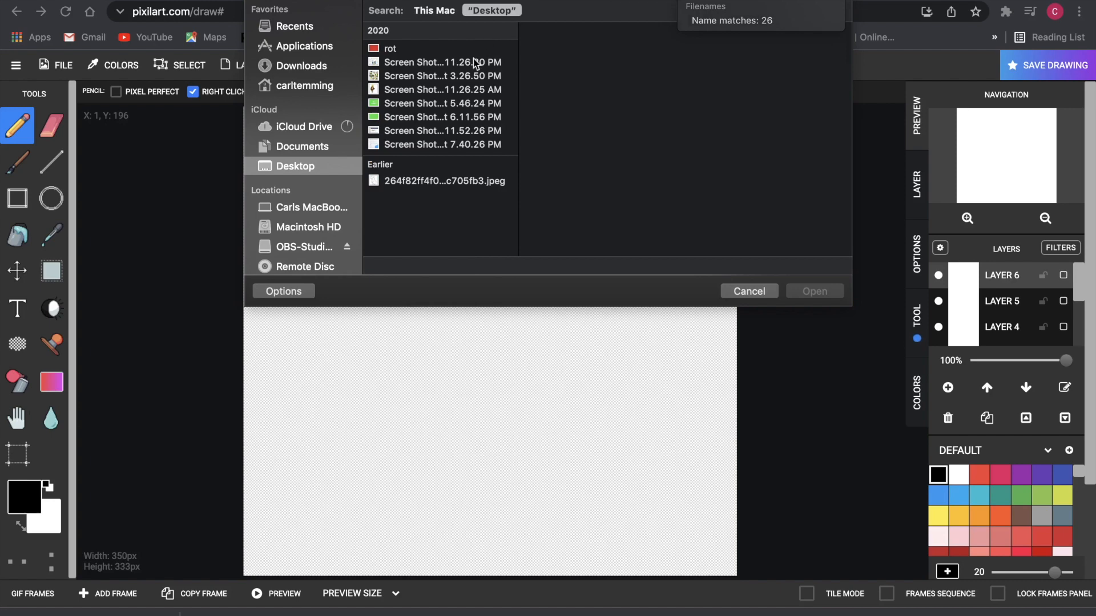
click(442, 180)
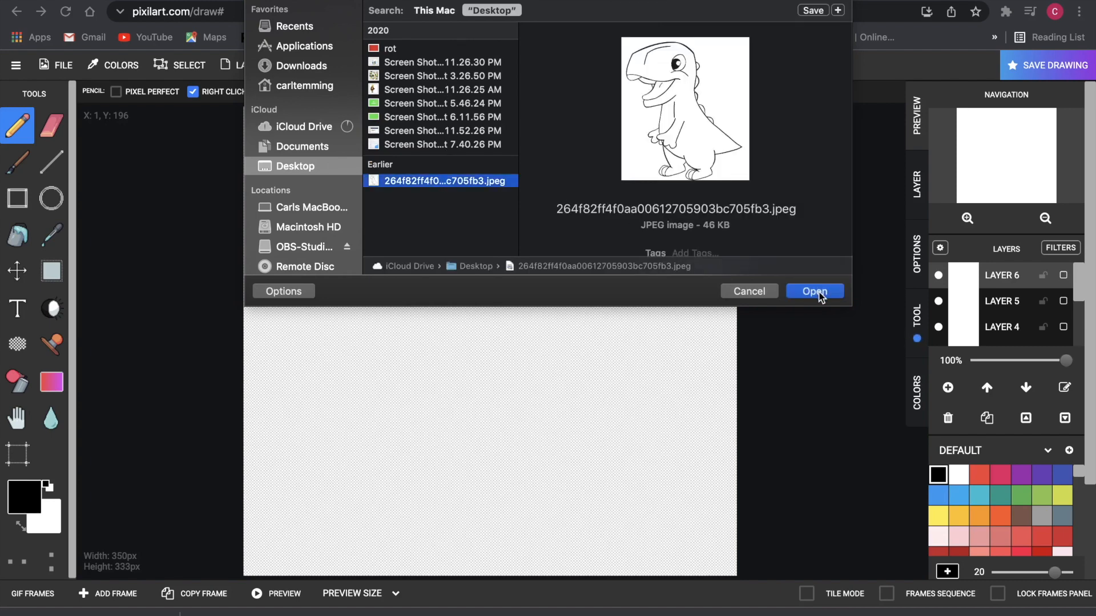
click(814, 291)
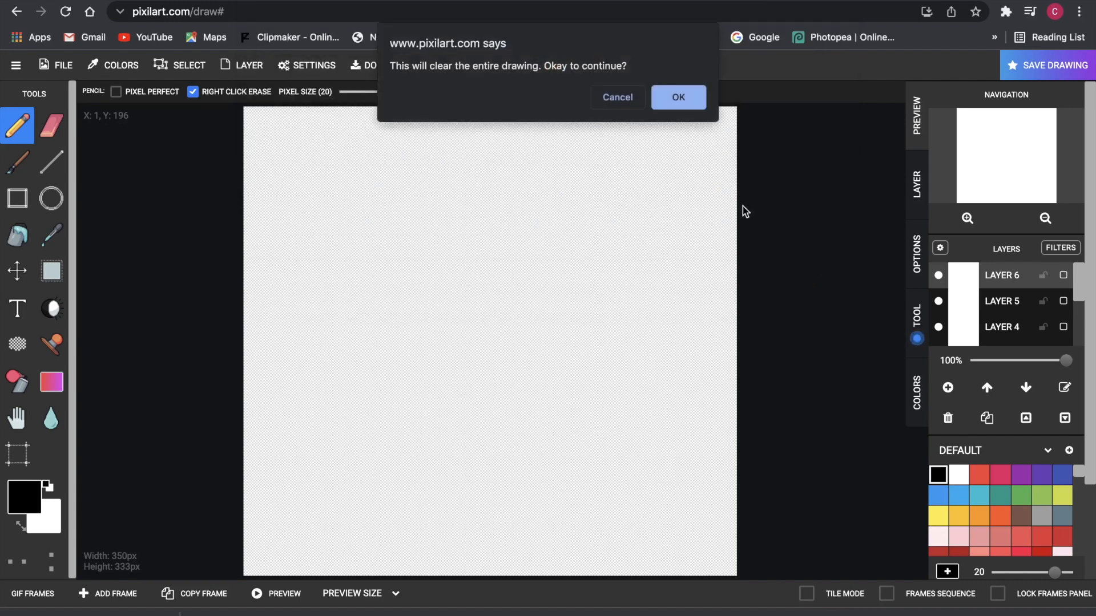
click(662, 92)
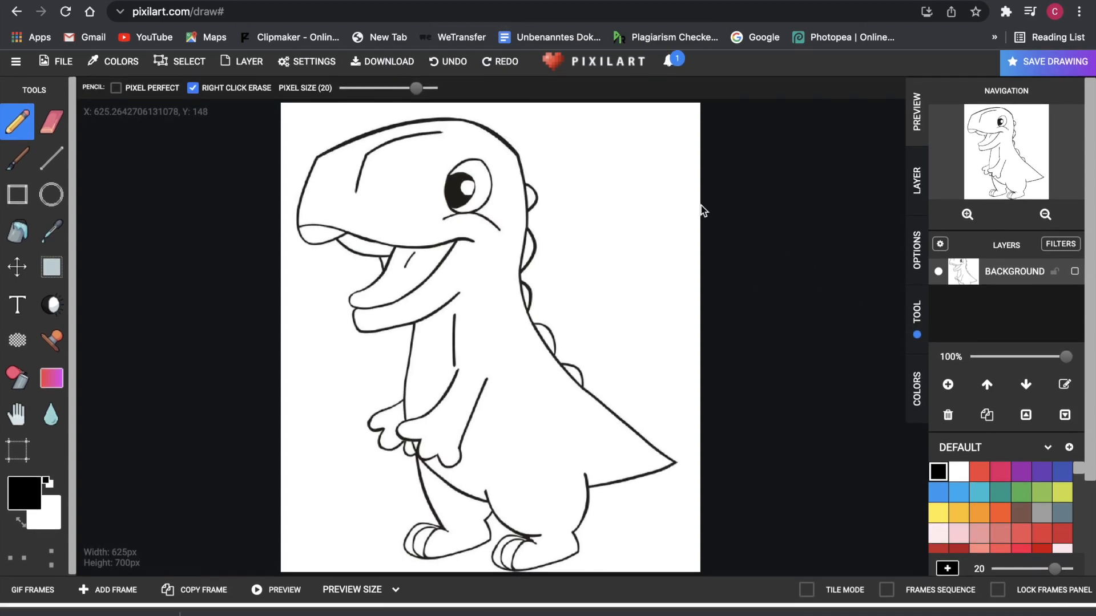
click(948, 388)
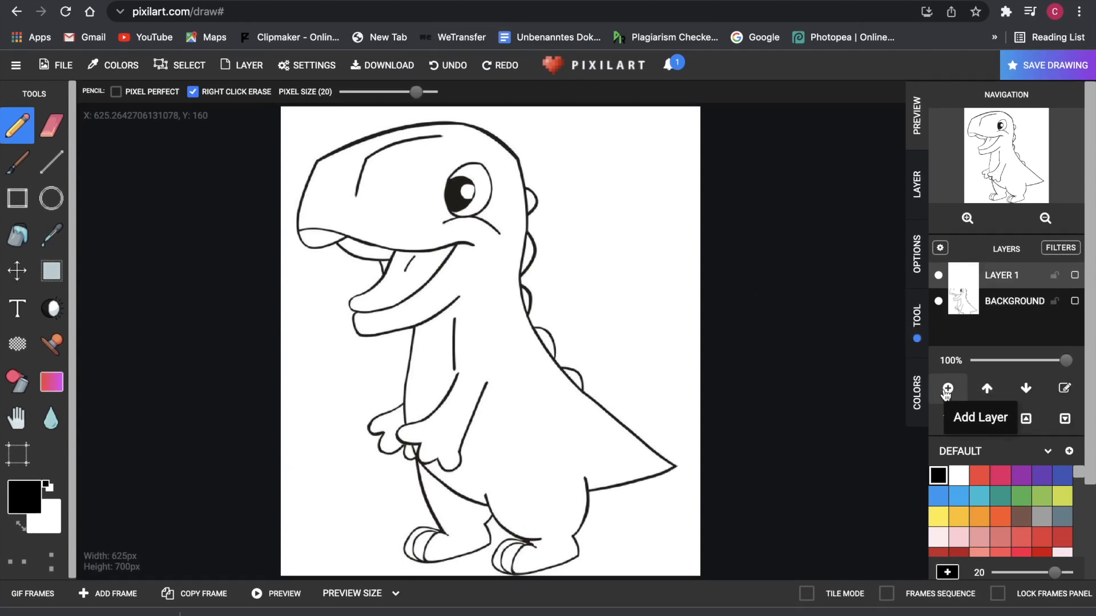
- Trace a thick black outline from the snout over the head, back, leg and toe
click(939, 302)
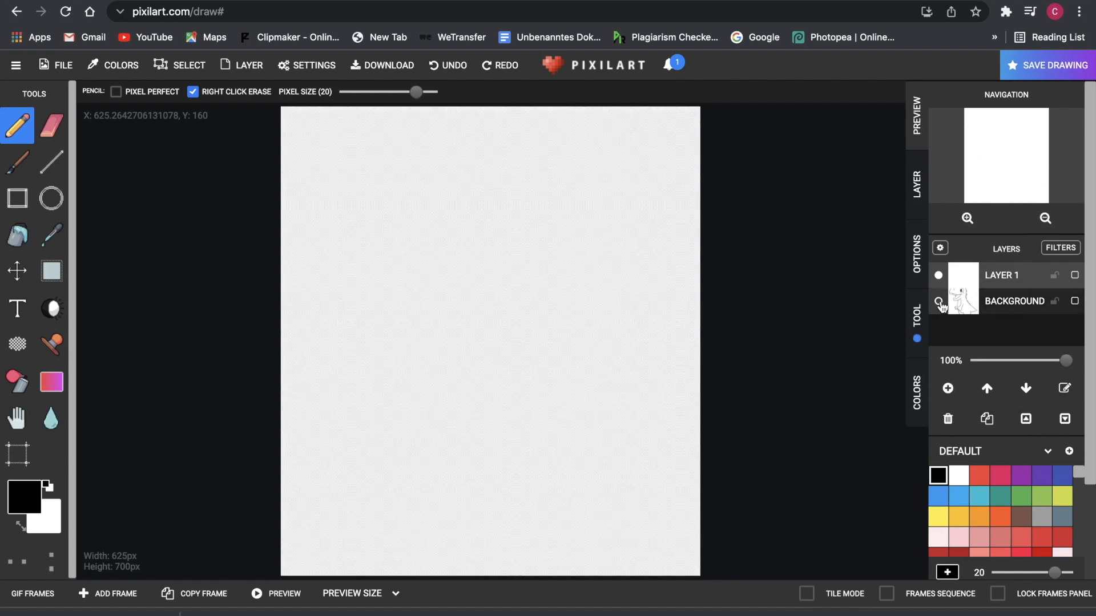
click(940, 305)
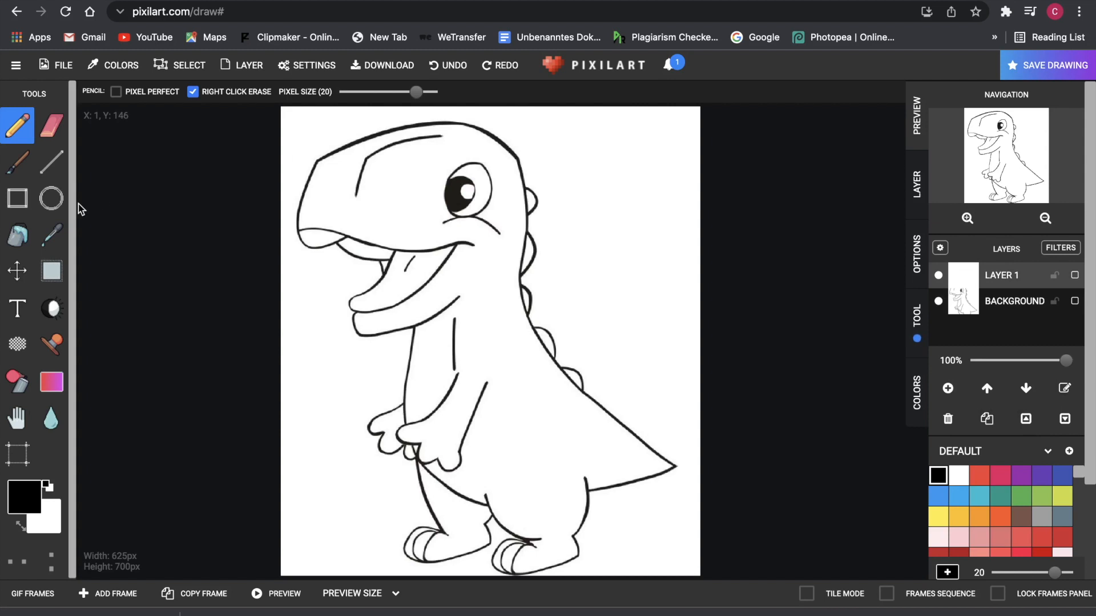
click(323, 161)
scroll(345, 183, up, 5)
scroll(345, 183, down, 5)
click(328, 150)
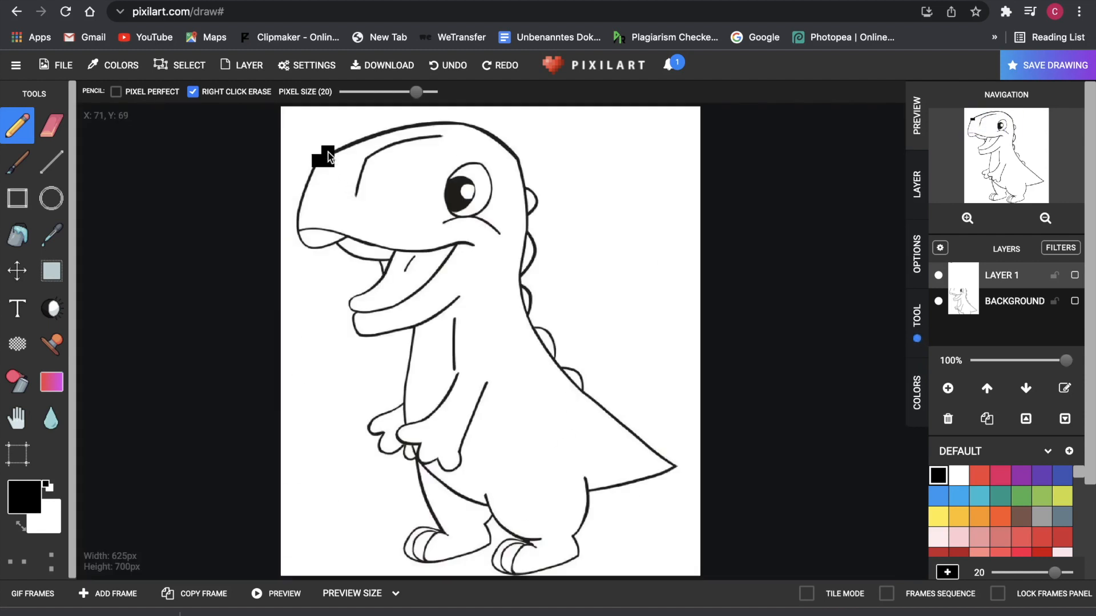
click(360, 142)
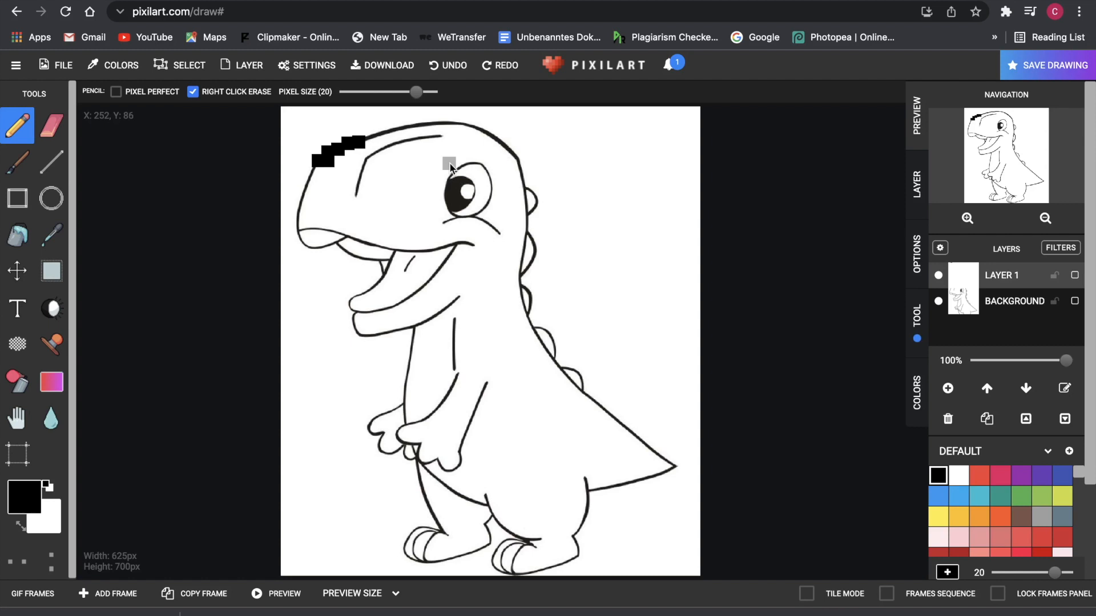
mouse_move(366, 140)
mouse_down()
mouse_move(480, 129)
mouse_move(534, 222)
mouse_move(535, 298)
mouse_move(568, 371)
mouse_move(622, 428)
mouse_move(628, 484)
mouse_move(532, 573)
mouse_move(491, 516)
mouse_move(428, 474)
mouse_move(457, 558)
mouse_move(422, 503)
mouse_move(418, 472)
mouse_up()
mouse_move(454, 320)
mouse_down()
mouse_move(420, 444)
mouse_move(401, 426)
mouse_move(421, 444)
mouse_up()
- Erase the stray arm strokes, trace the belly, lower jaw and snout front, then hide the reference
click(51, 125)
click(17, 126)
mouse_move(415, 333)
mouse_down()
mouse_move(407, 399)
mouse_move(419, 467)
mouse_move(355, 317)
mouse_up()
drag(318, 161, 303, 225)
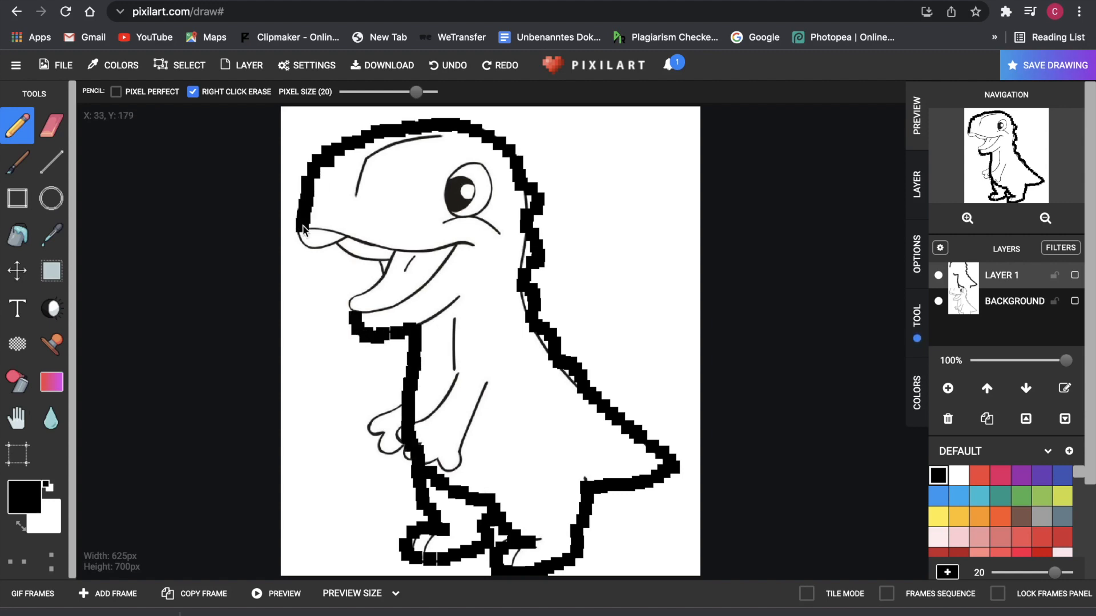
click(938, 301)
click(938, 301)
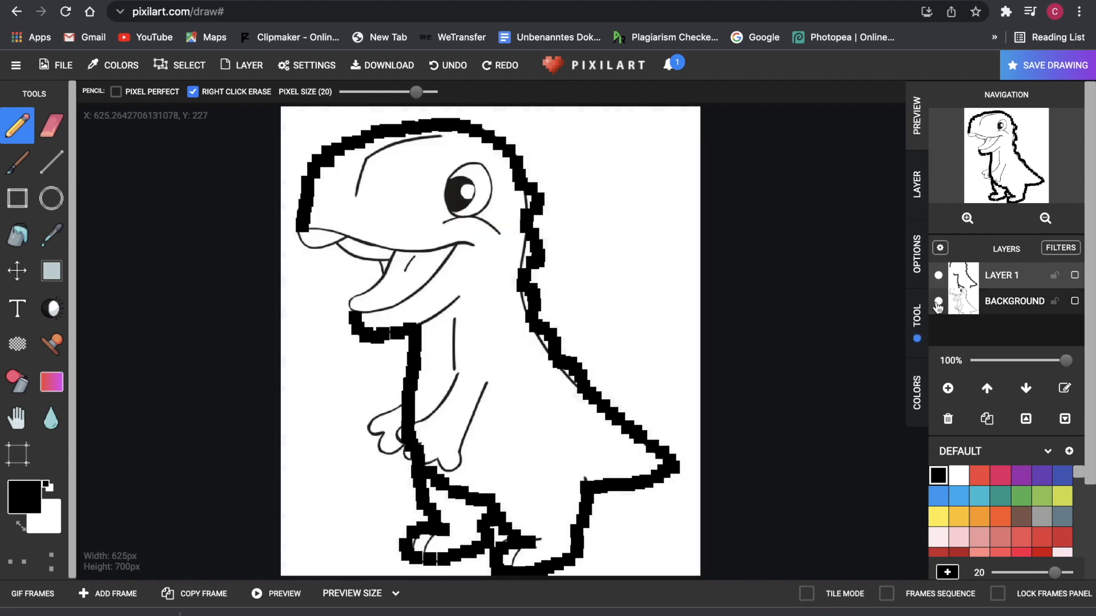
click(938, 302)
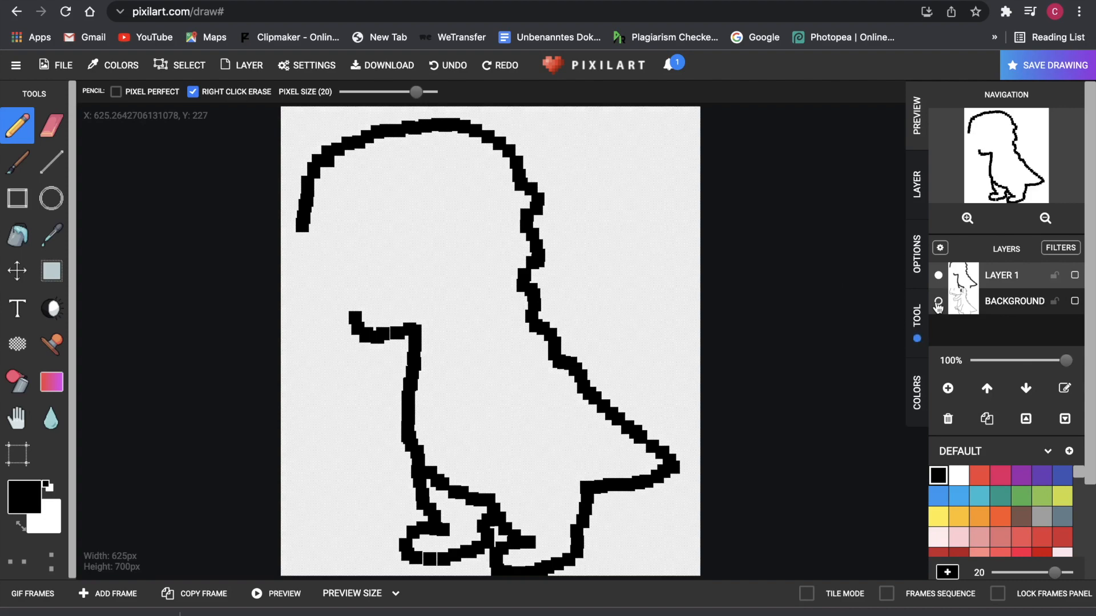
- Add a new layer and paint a black square for the eye
scroll(503, 229, up, 5)
scroll(502, 234, down, 5)
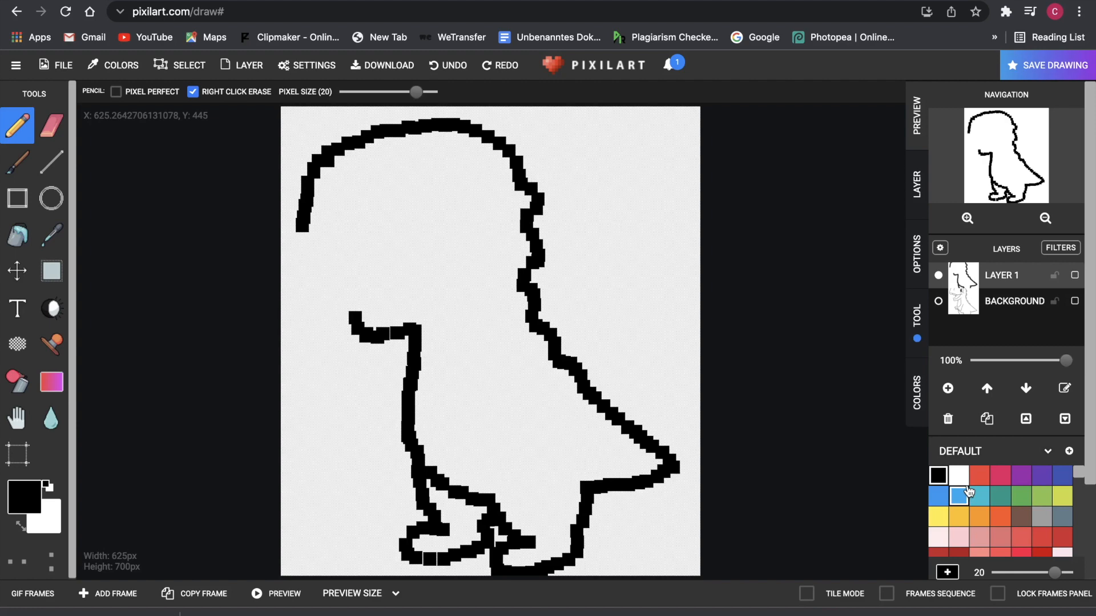
click(948, 388)
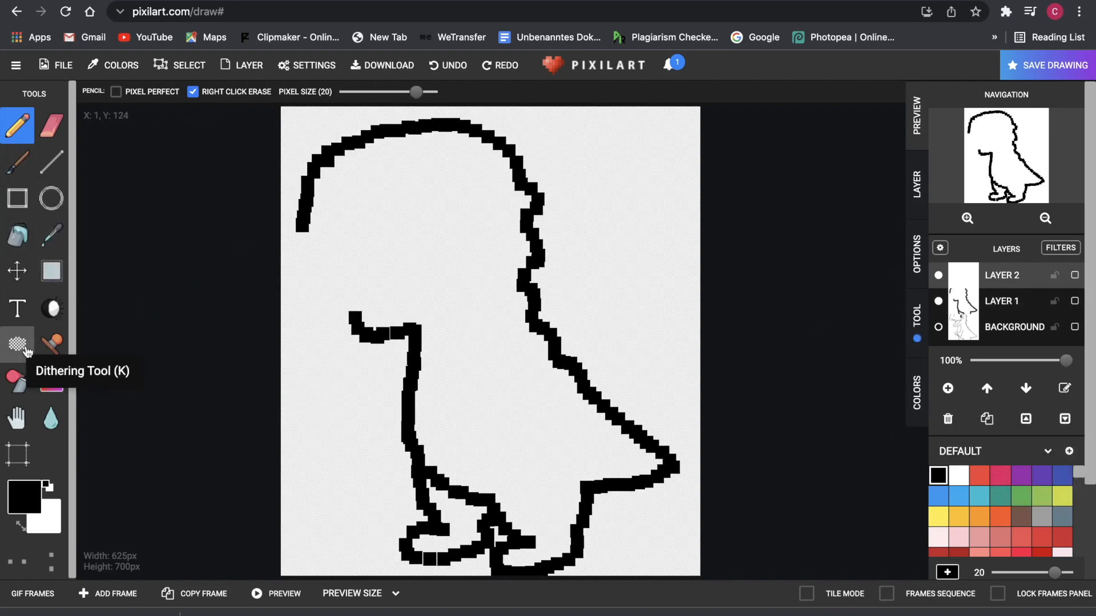
click(441, 179)
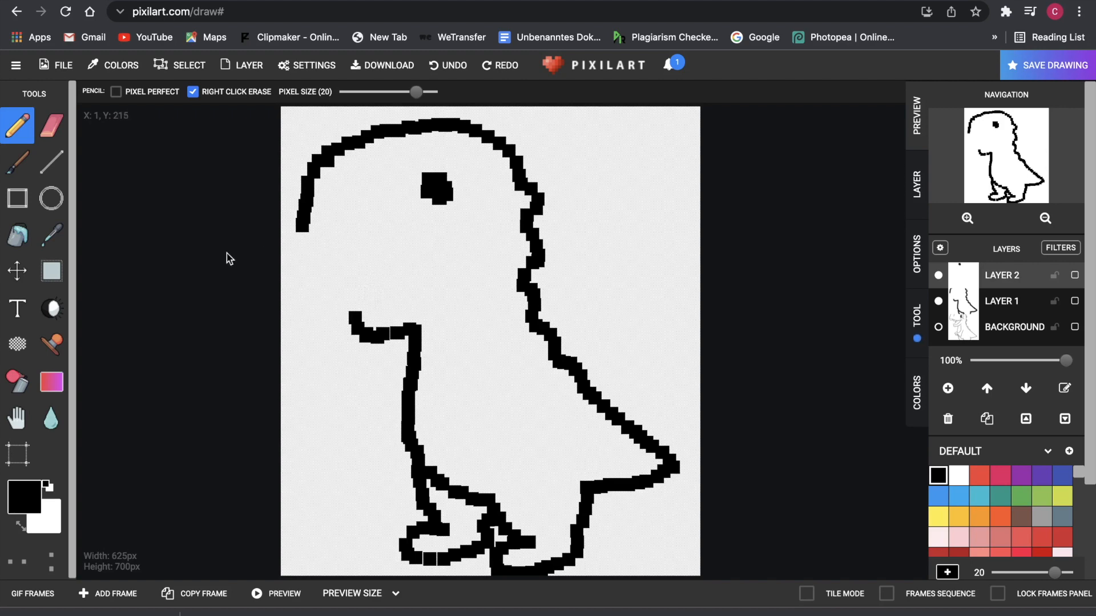
- Outline the eye's top, right edge and underside in black, then toggle the eye layer to check it
click(1062, 476)
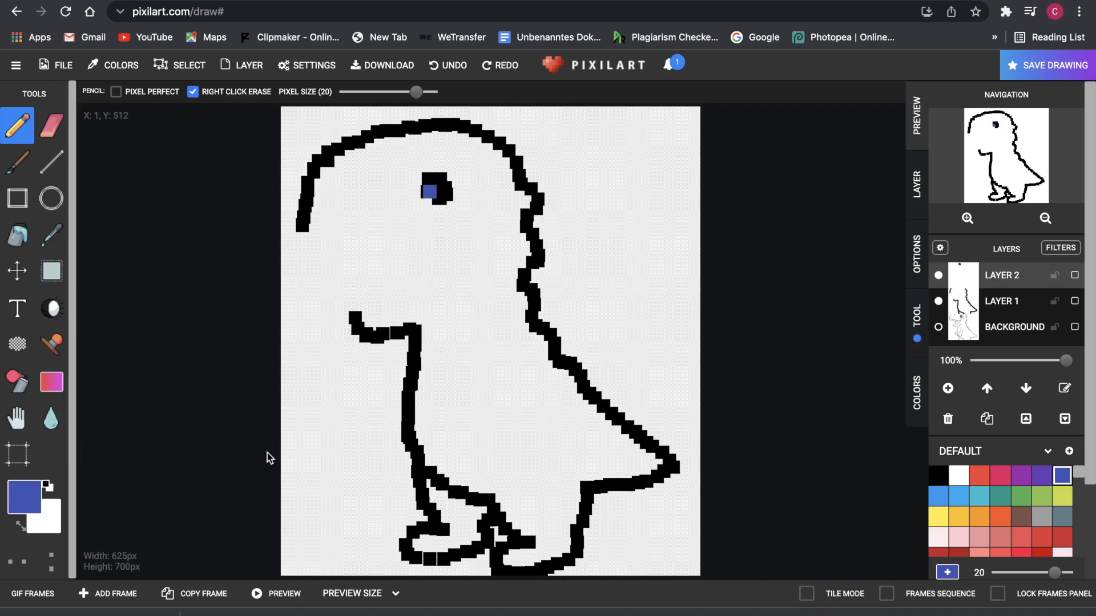
click(959, 476)
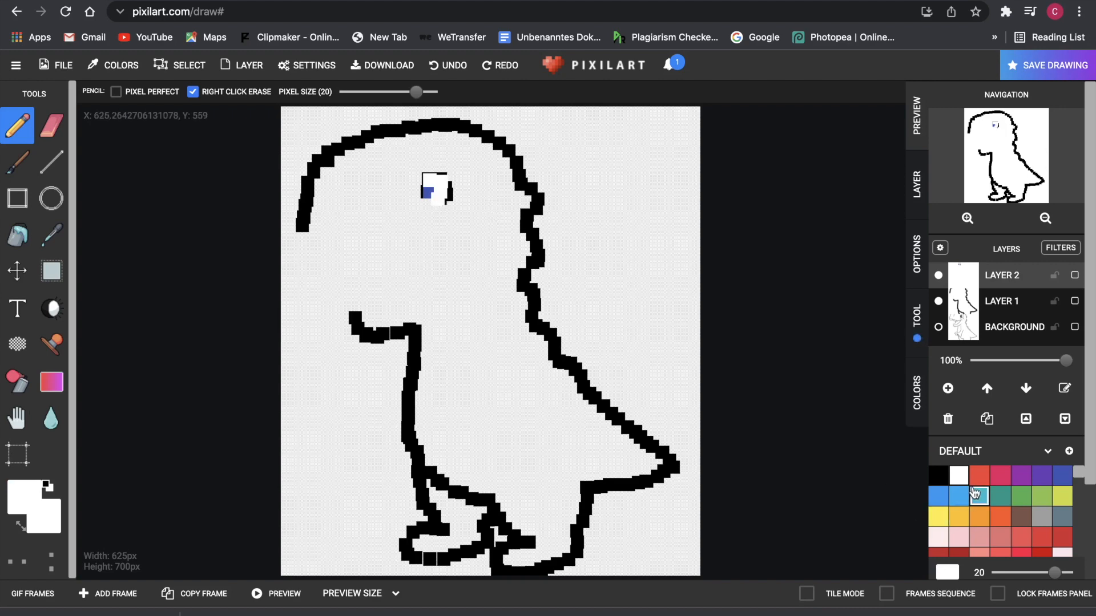
click(1062, 476)
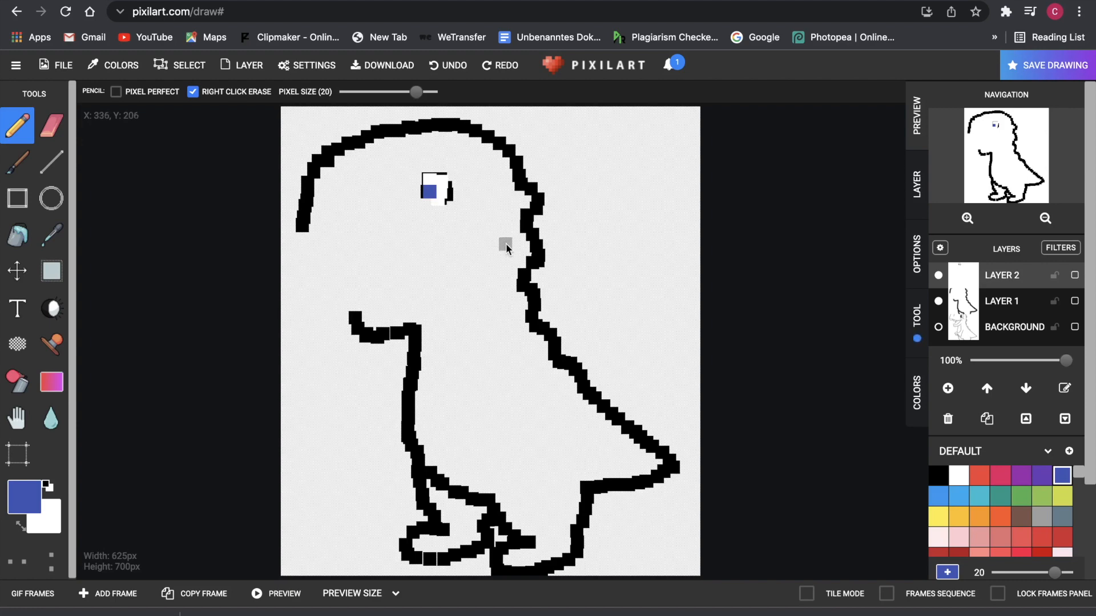
click(938, 475)
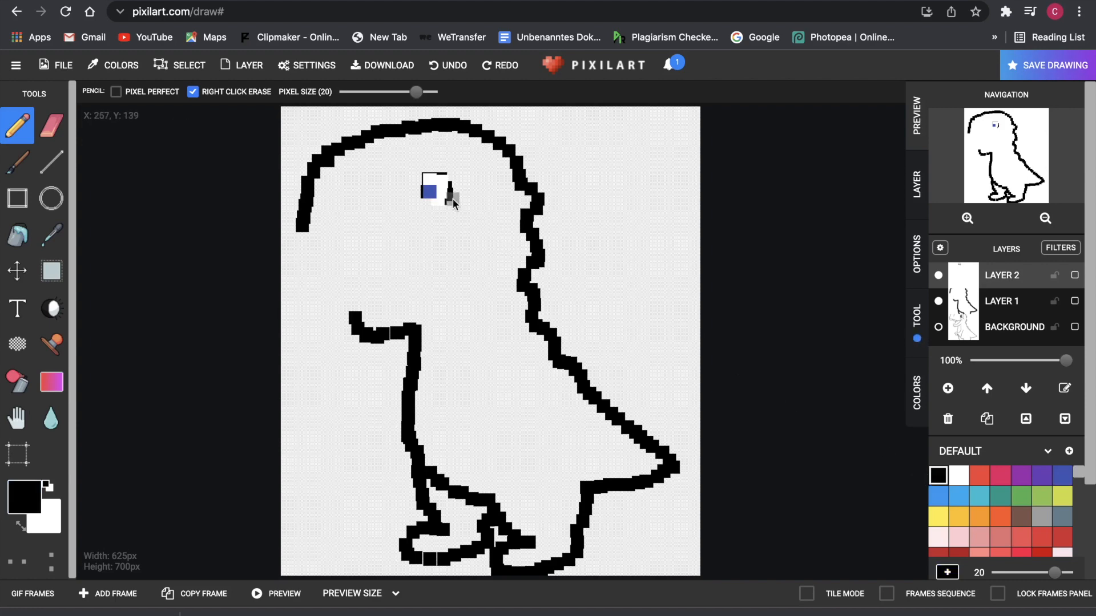
drag(435, 174, 441, 176)
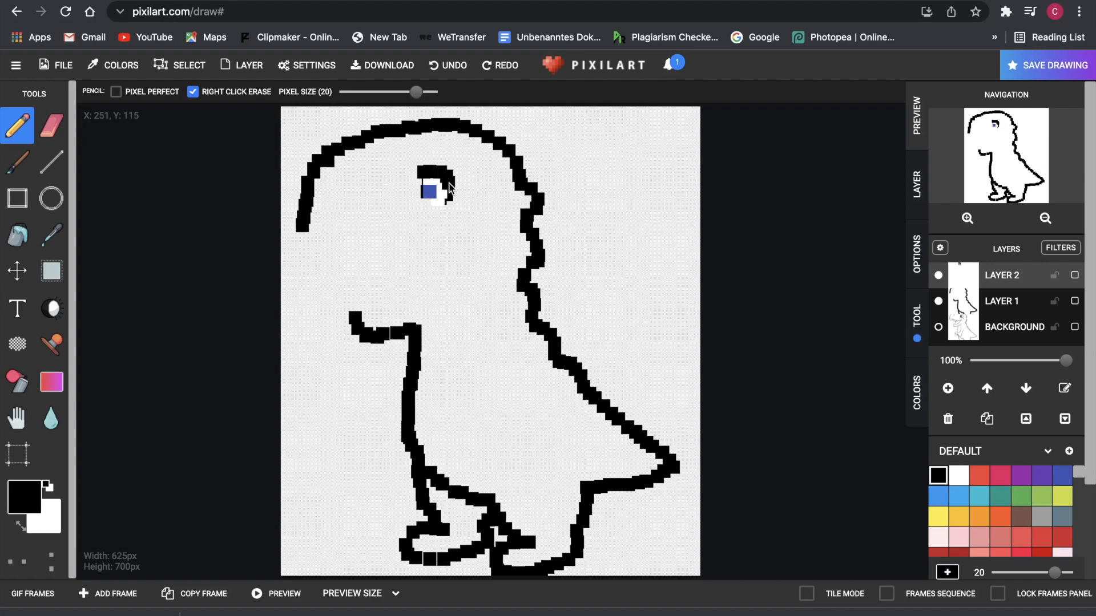
drag(450, 194, 452, 197)
click(431, 207)
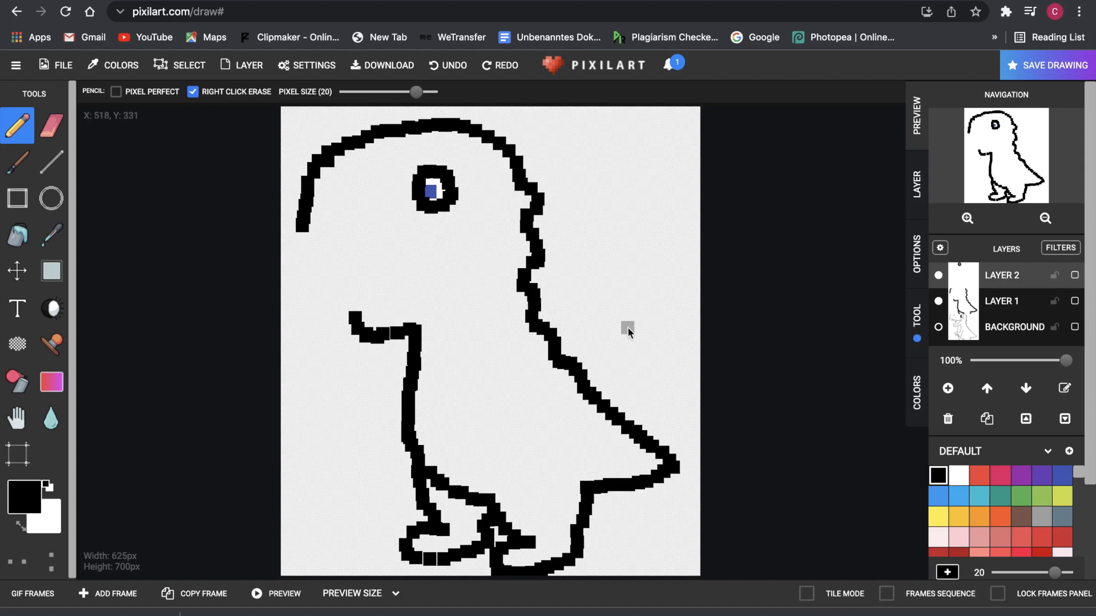
click(939, 276)
click(938, 276)
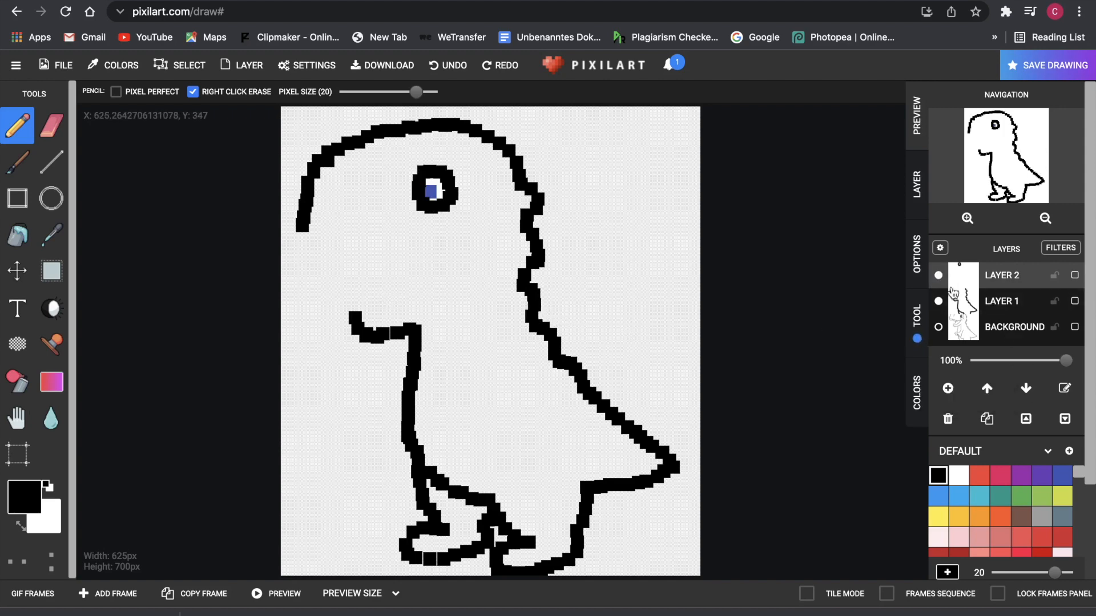
- On a new layer with the round eye hidden, draw the narrow eye's upper and lower lines in black
click(948, 388)
click(938, 301)
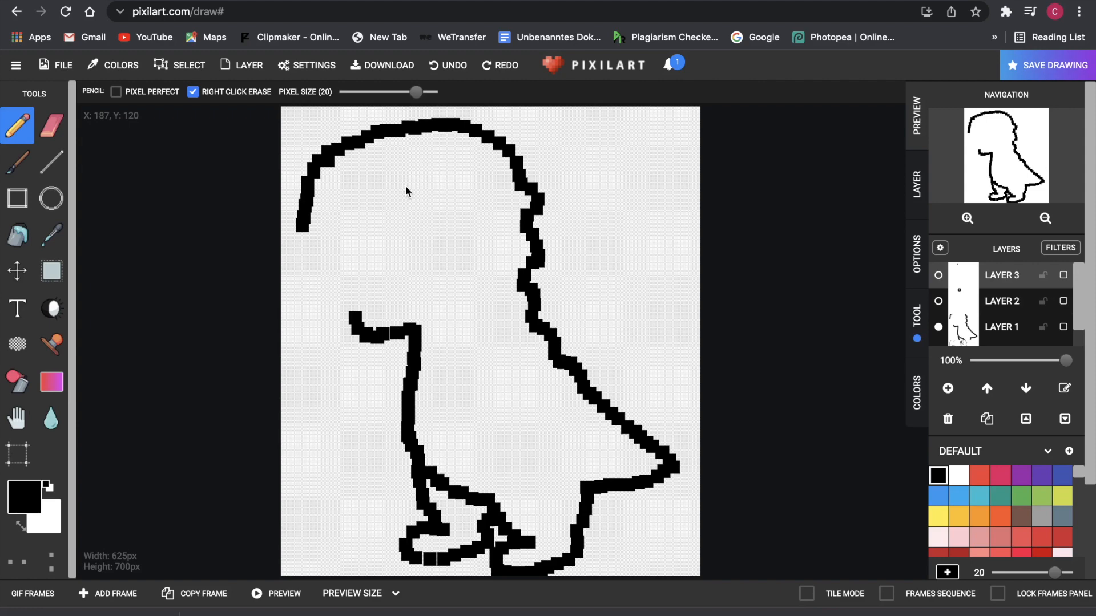
click(938, 275)
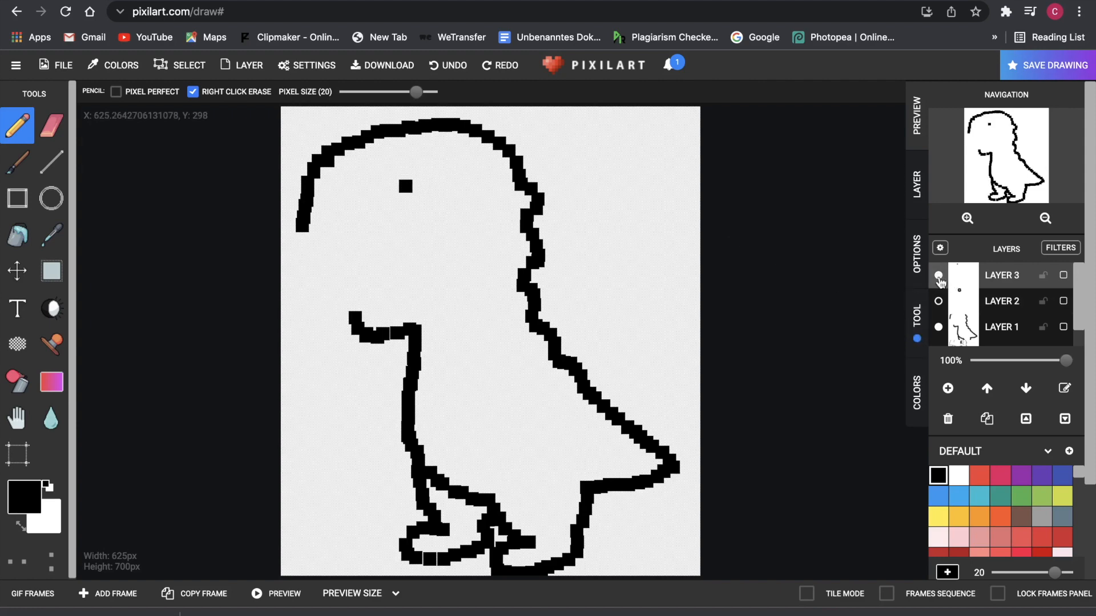
drag(415, 186, 465, 180)
click(424, 213)
mouse_move(459, 211)
mouse_down()
mouse_move(467, 197)
mouse_move(409, 214)
mouse_move(431, 217)
mouse_up()
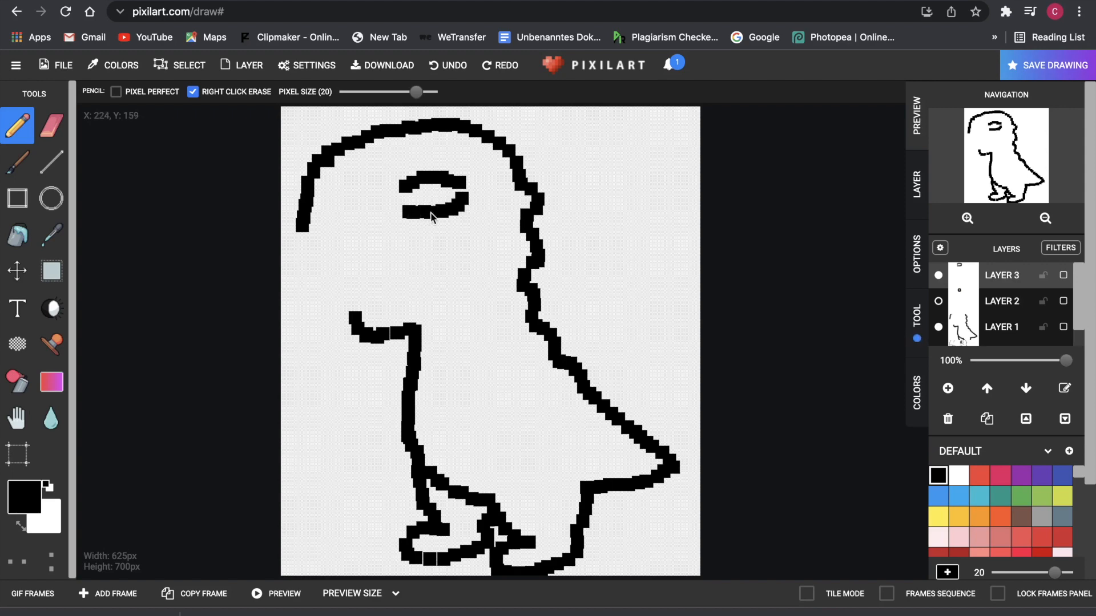
- Fill the eye with a green iris and light pink beside it, then add another layer
click(1022, 498)
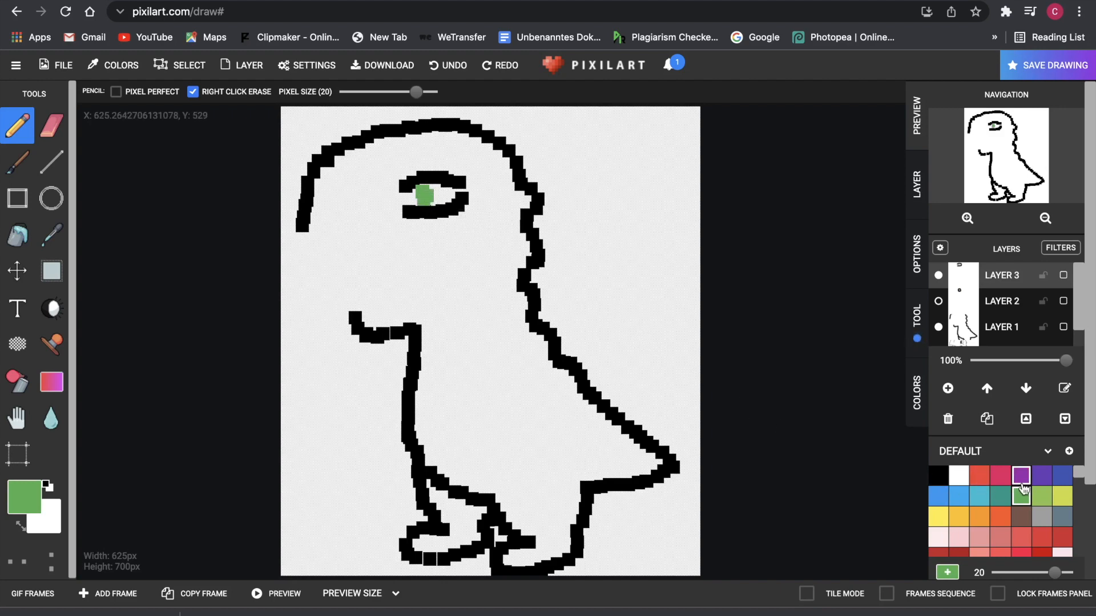
click(938, 537)
click(435, 194)
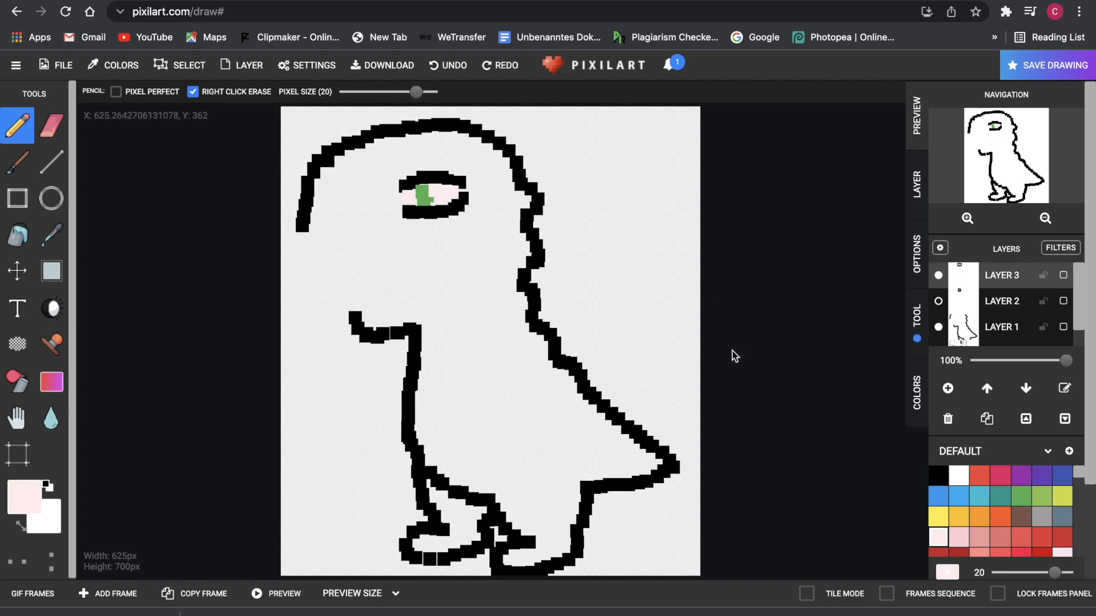
click(1021, 496)
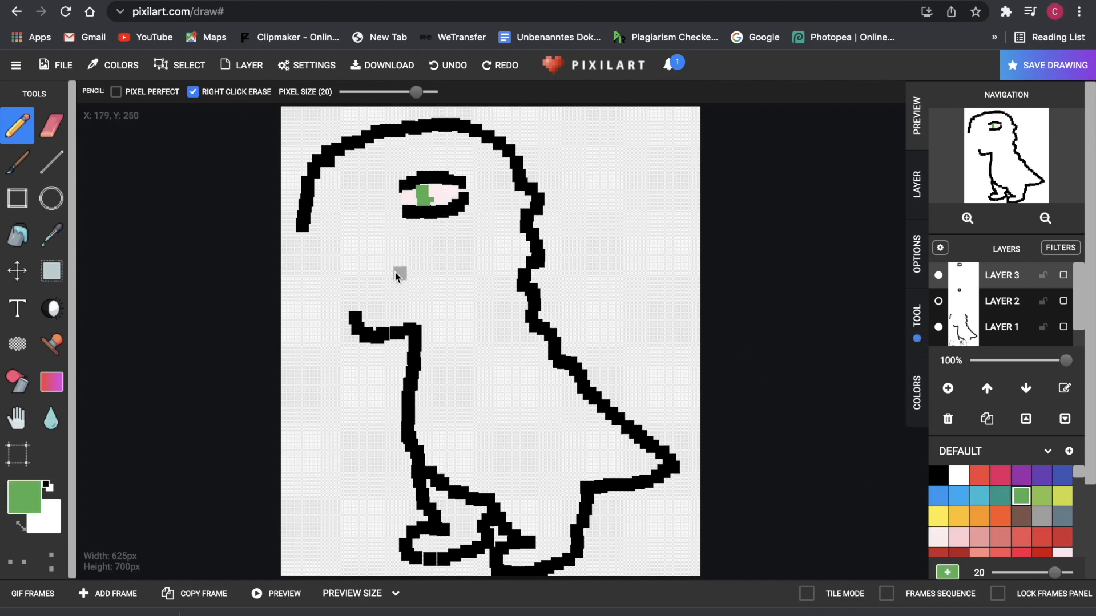
click(431, 203)
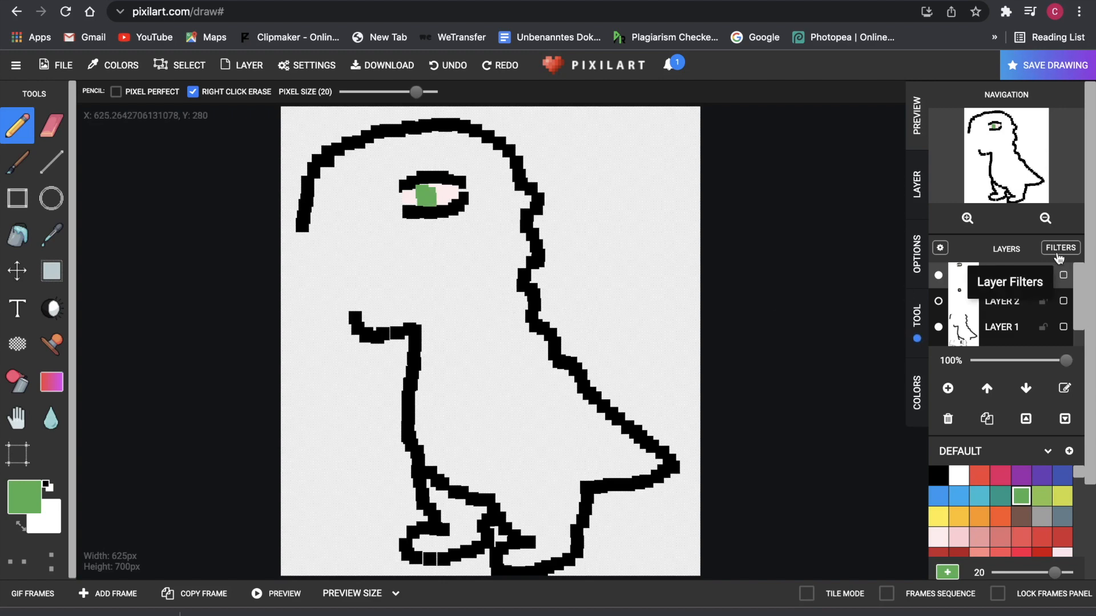
click(945, 388)
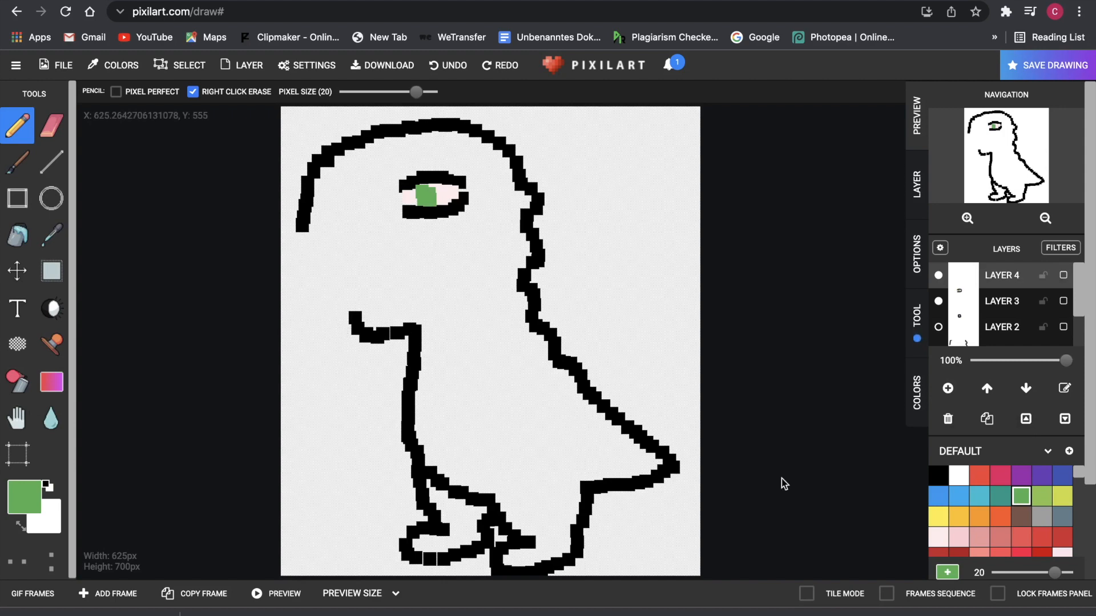
- Draw the open lower jaw and chin in black under the snout
click(938, 476)
click(303, 236)
mouse_move(308, 238)
mouse_down()
mouse_move(337, 233)
mouse_move(398, 272)
mouse_up()
mouse_move(357, 312)
mouse_down()
mouse_move(390, 309)
mouse_move(401, 282)
mouse_move(394, 305)
mouse_move(400, 269)
mouse_up()
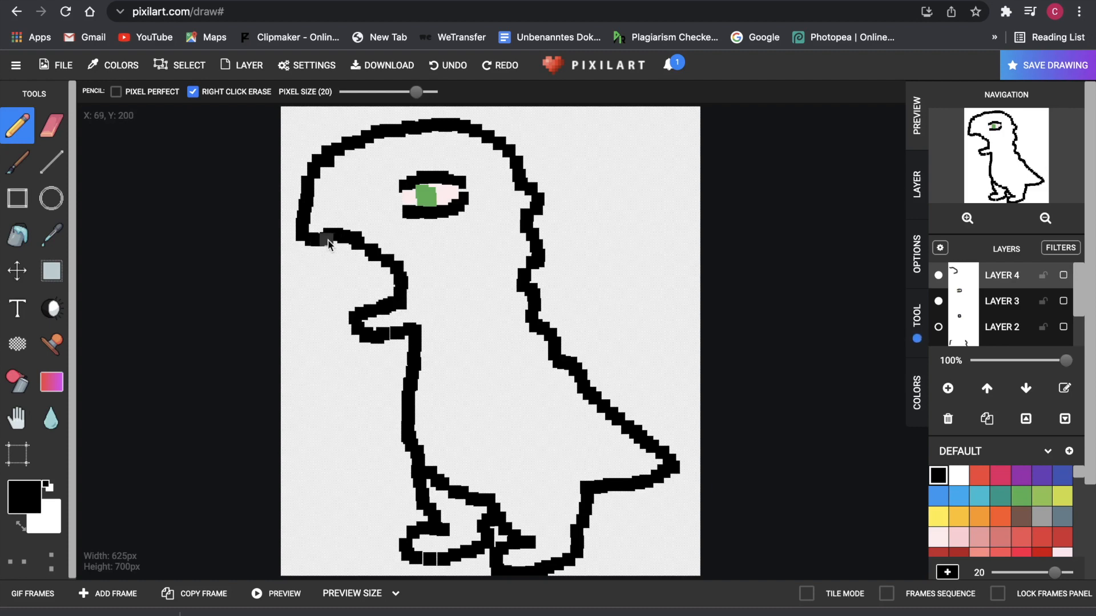
mouse_move(345, 314)
mouse_down()
mouse_move(374, 278)
mouse_move(399, 270)
mouse_move(325, 251)
mouse_up()
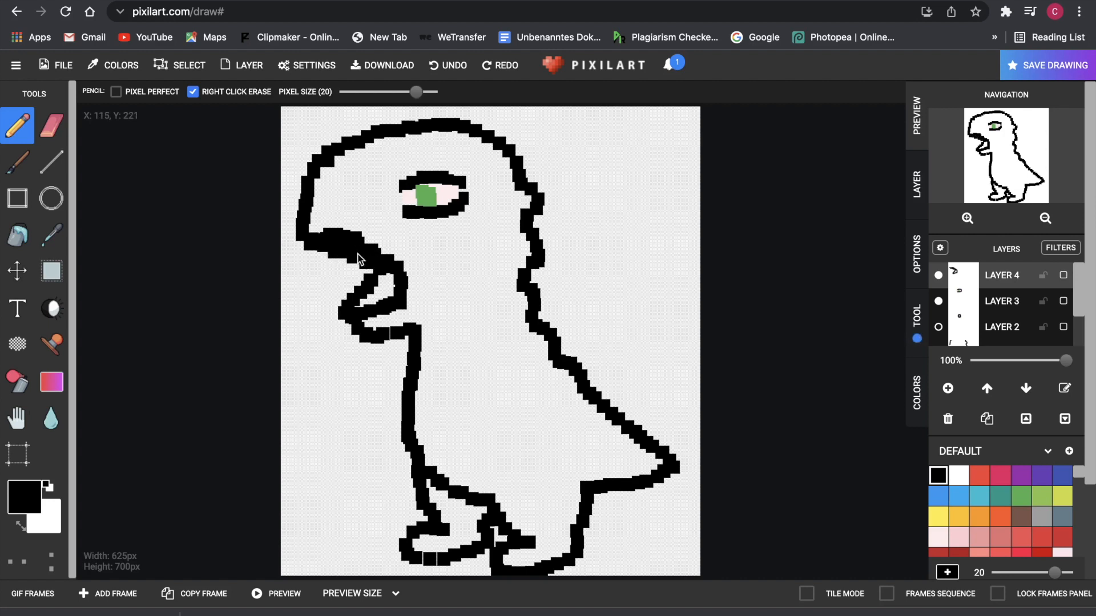
- Erase stray pixels at the mouth's top, pick red with pixel size 10, and add a new layer
key(e)
mouse_move(328, 234)
mouse_down()
mouse_move(402, 255)
mouse_move(348, 237)
mouse_up()
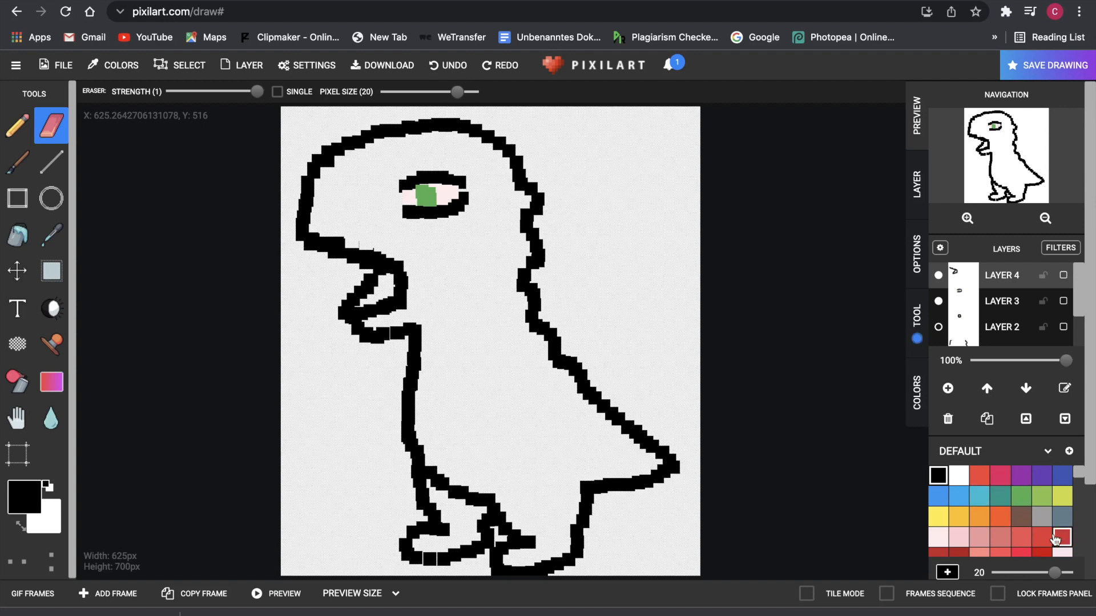
click(1021, 537)
key(p)
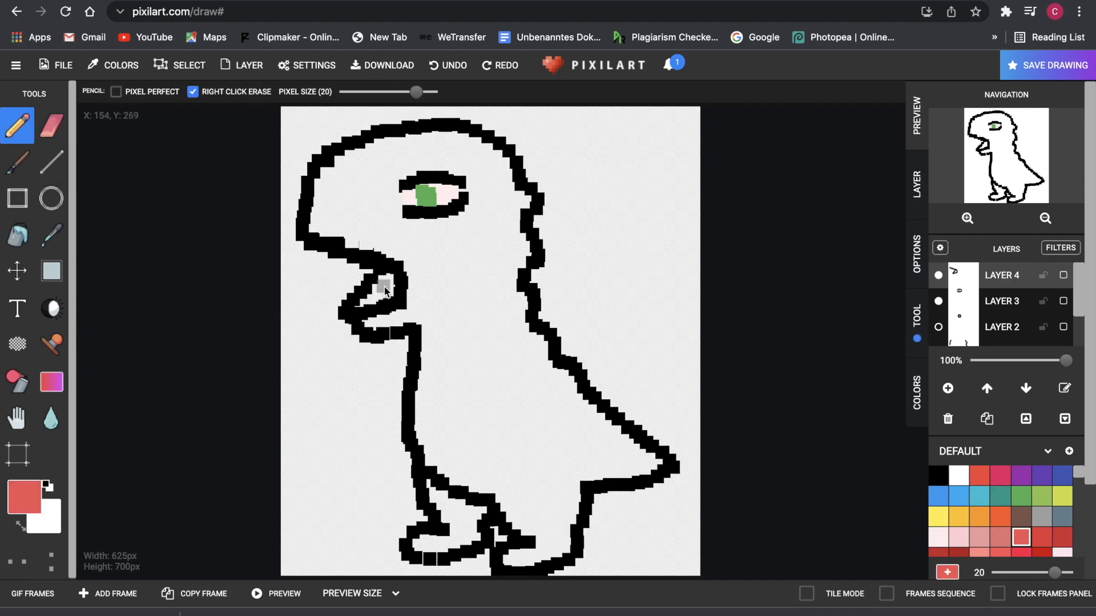
drag(417, 94, 379, 92)
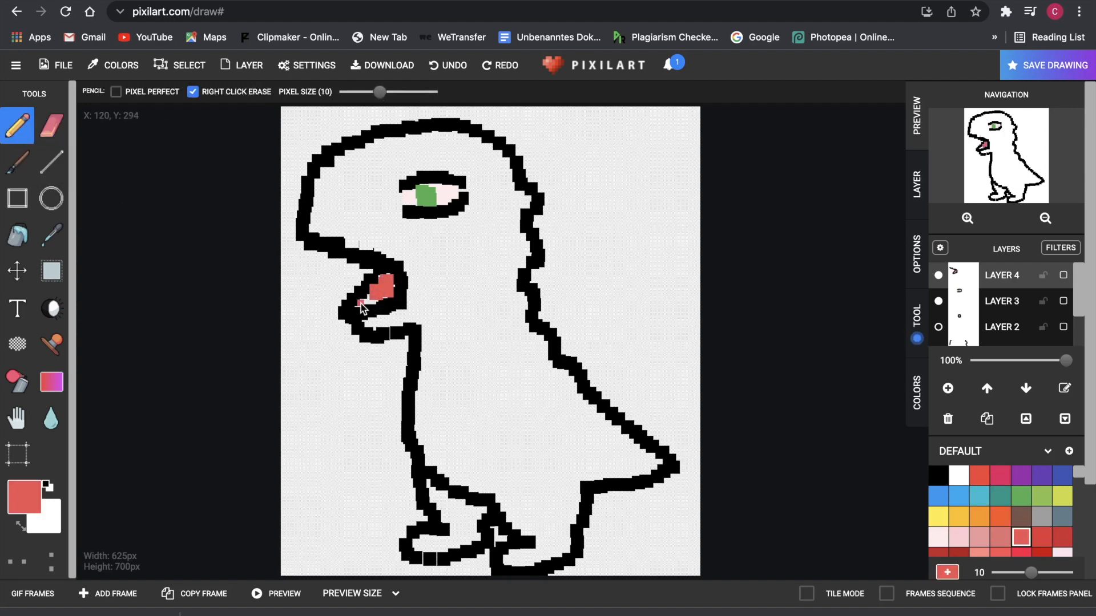
key(e)
click(949, 389)
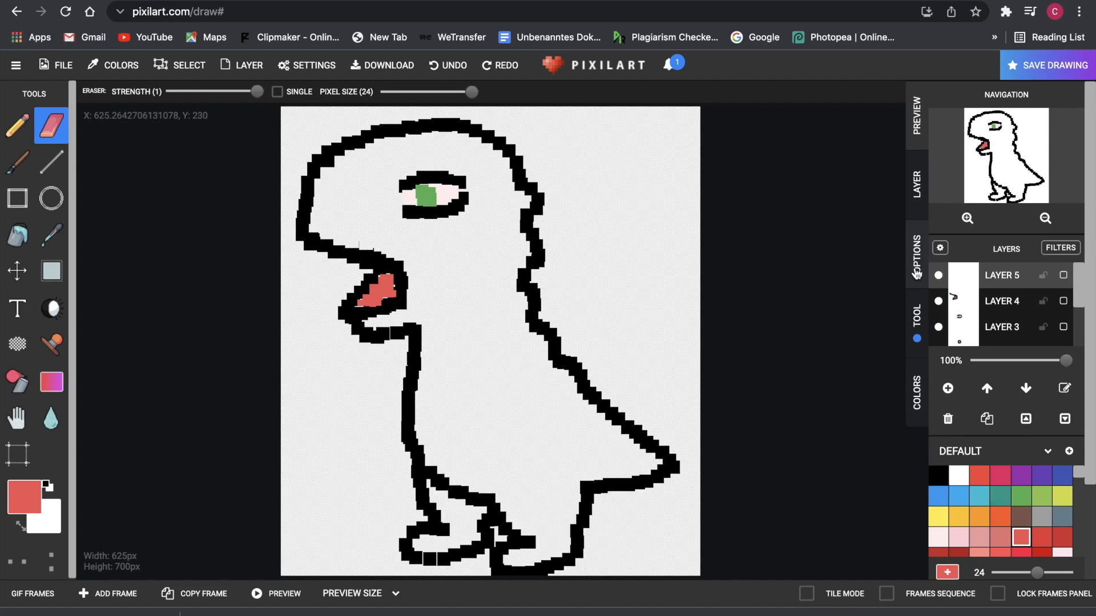
- Hide the first mouth layer and redraw the open jaw outline in black on the new layer
click(938, 301)
click(938, 475)
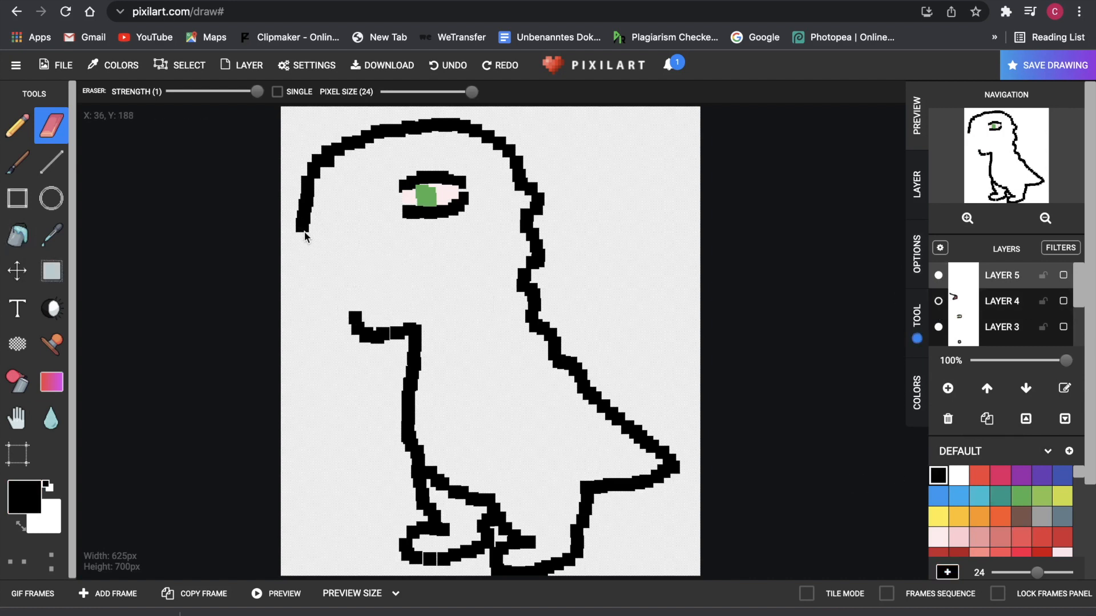
key(b)
drag(307, 238, 317, 264)
drag(355, 316, 402, 260)
mouse_move(324, 260)
mouse_down()
mouse_move(395, 263)
mouse_move(344, 260)
mouse_move(364, 292)
mouse_move(345, 276)
mouse_move(348, 331)
mouse_up()
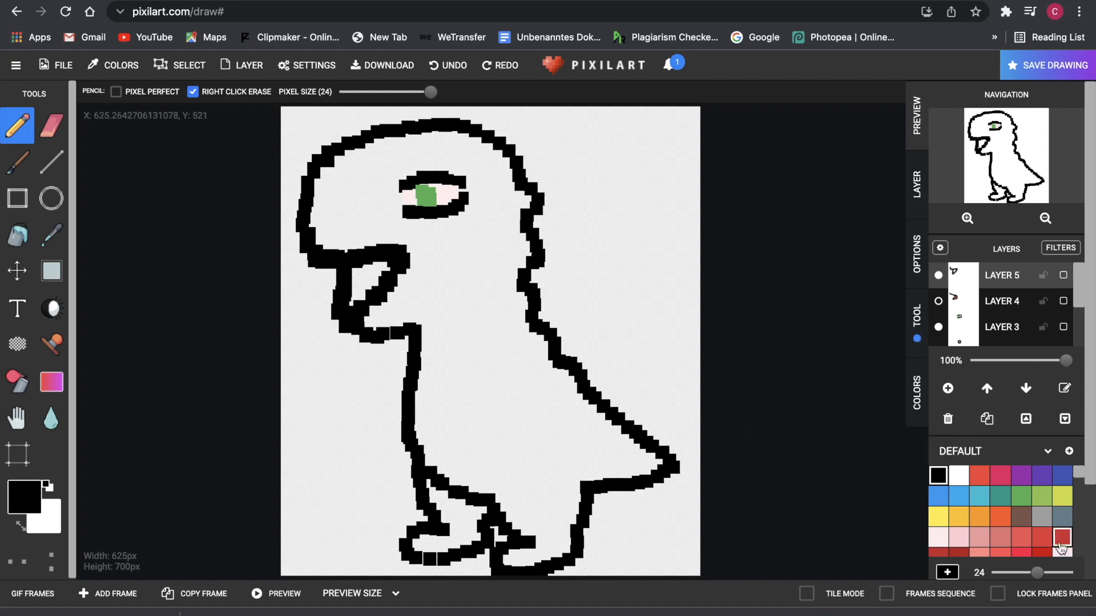
- Fill the mouth light pink, paint a red tongue inside, then toggle the layer to compare
click(980, 537)
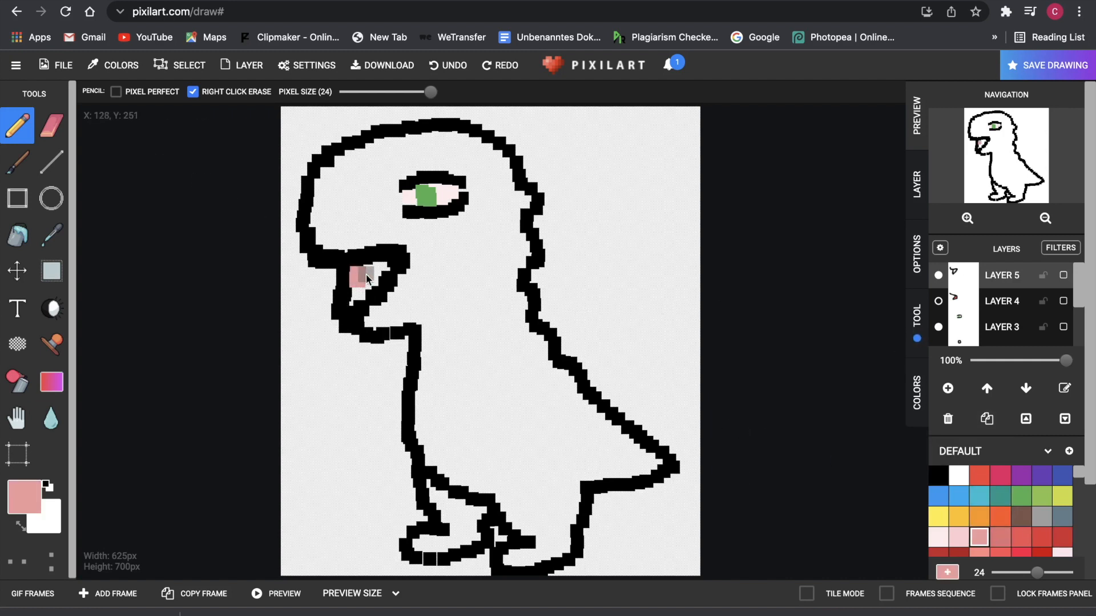
mouse_move(381, 275)
mouse_down()
mouse_move(353, 299)
mouse_move(385, 277)
mouse_up()
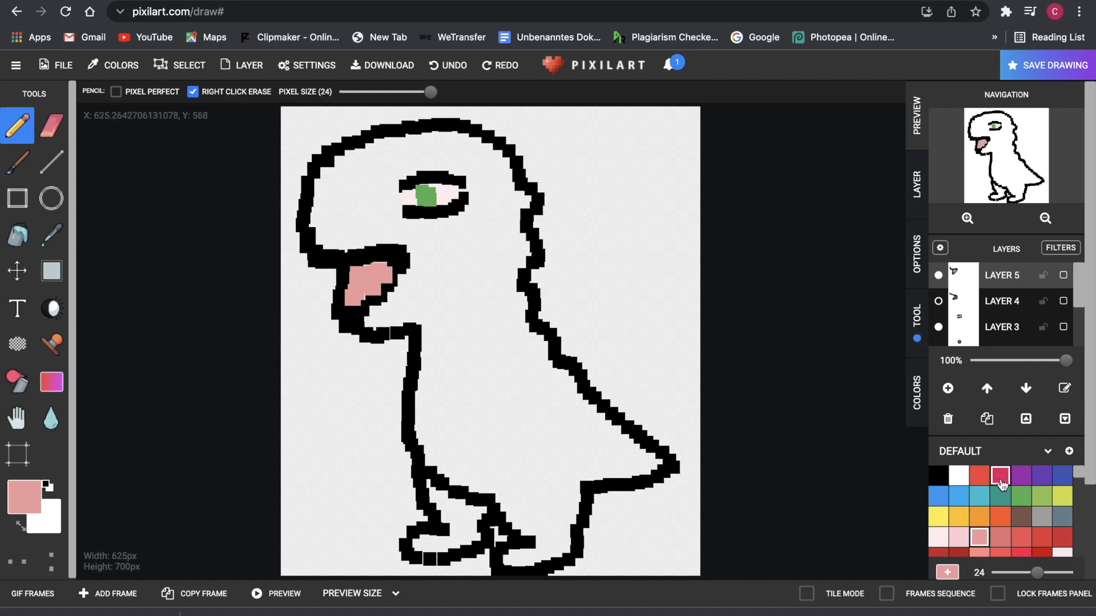
click(979, 475)
click(365, 279)
mouse_move(366, 279)
mouse_down()
mouse_move(365, 290)
mouse_move(376, 276)
mouse_up()
click(379, 274)
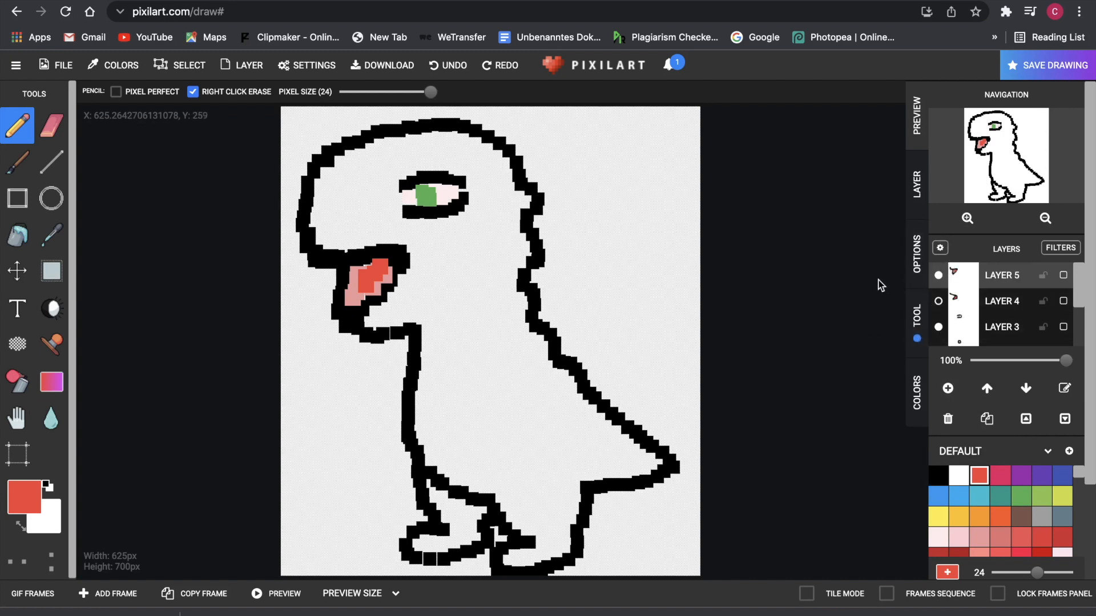
click(939, 275)
click(939, 275)
click(939, 276)
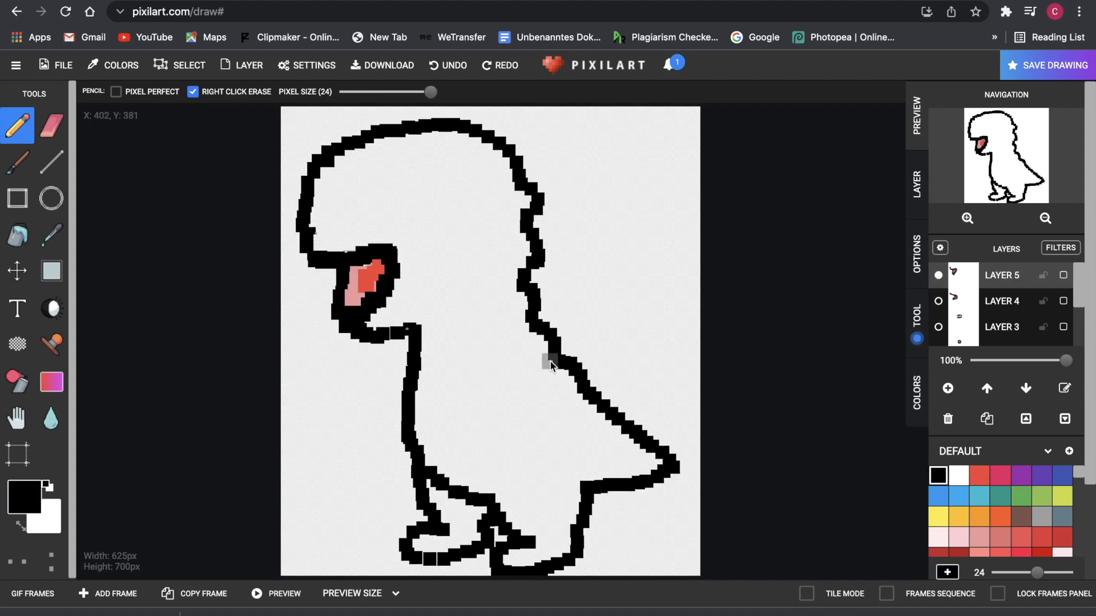
- On a new layer with the mouth hidden, paint the dinosaur's head, neck and body solid green
click(949, 390)
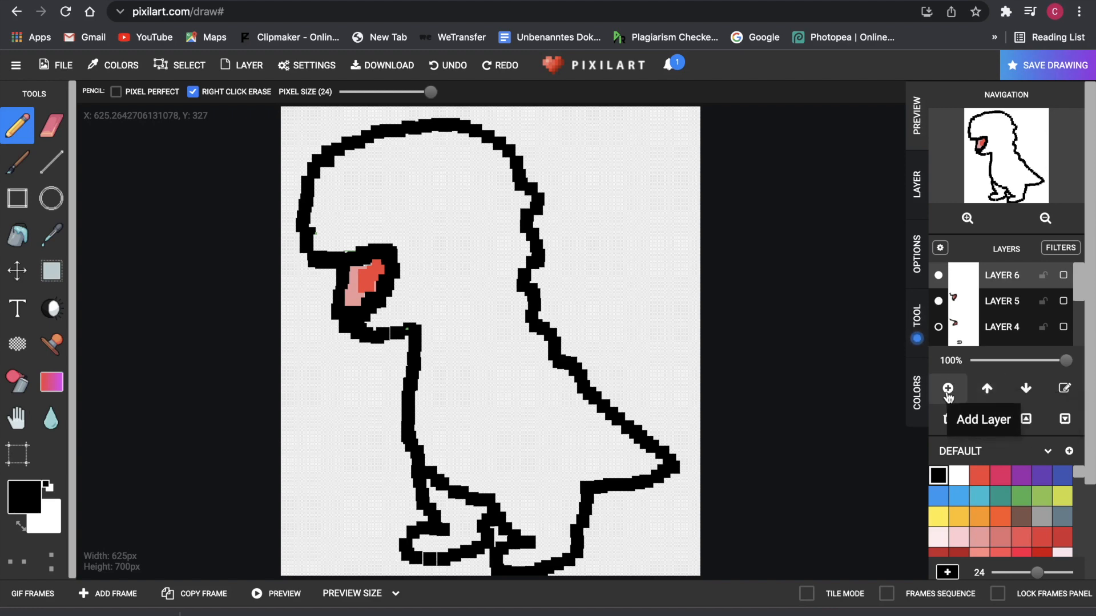
click(938, 302)
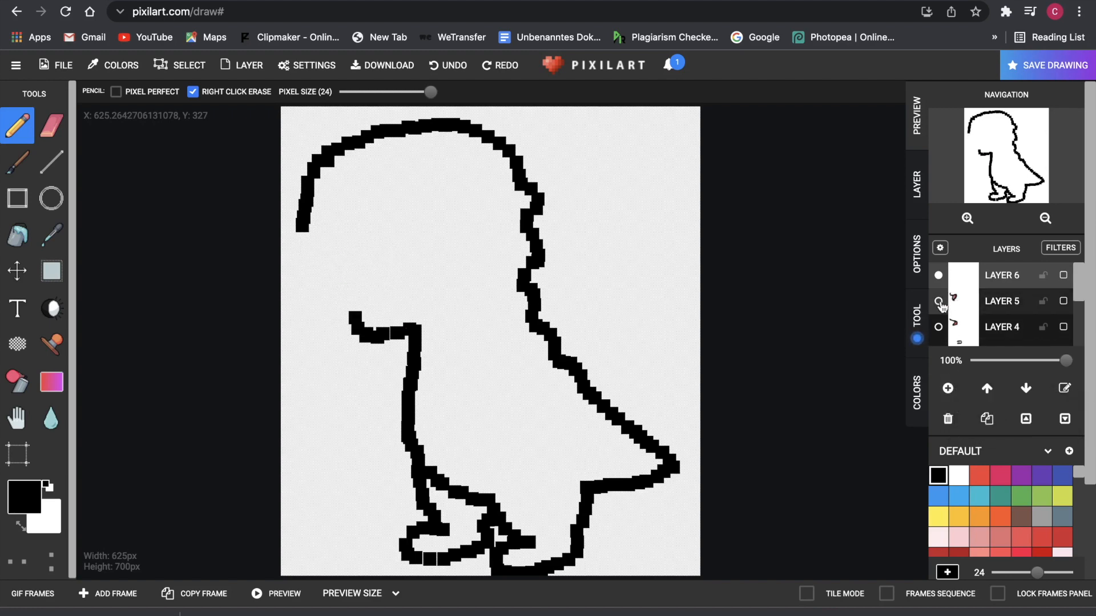
click(1021, 496)
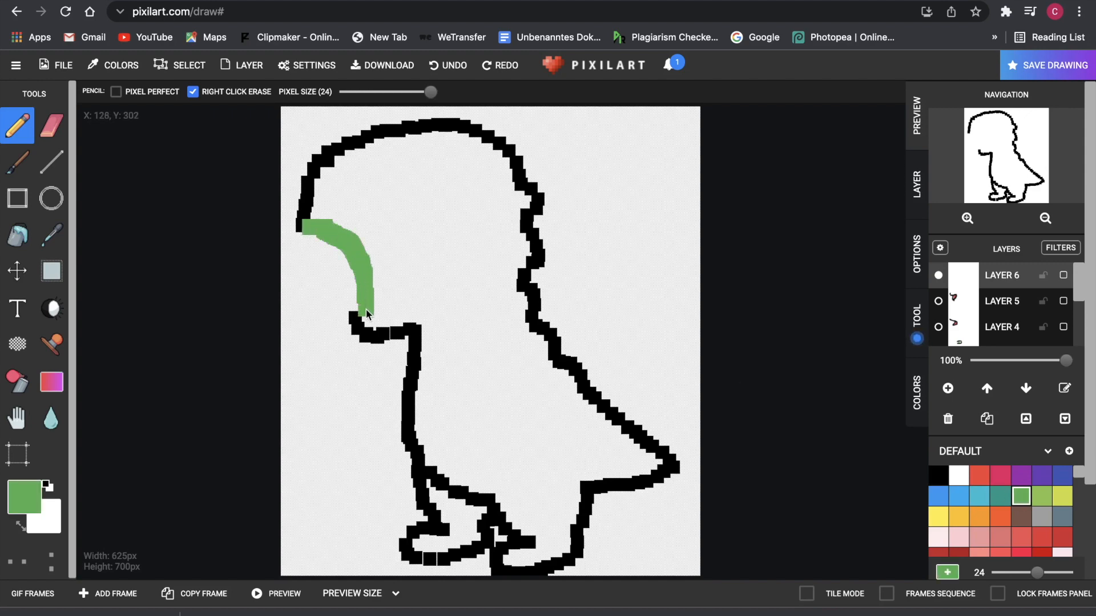
mouse_move(365, 311)
mouse_down()
mouse_move(428, 411)
mouse_move(427, 436)
mouse_up()
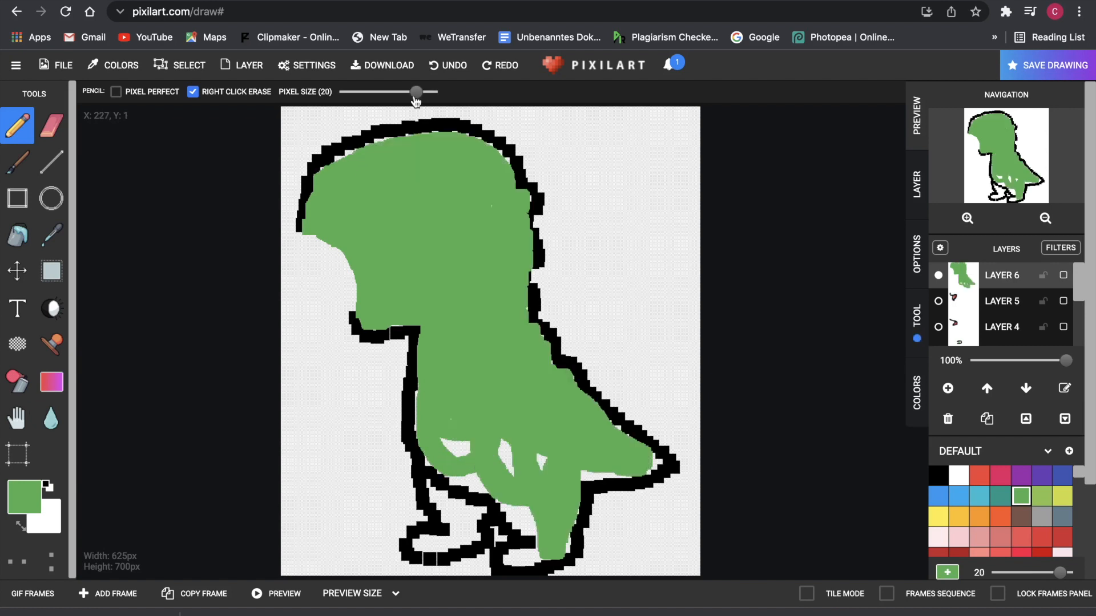
drag(413, 92, 386, 92)
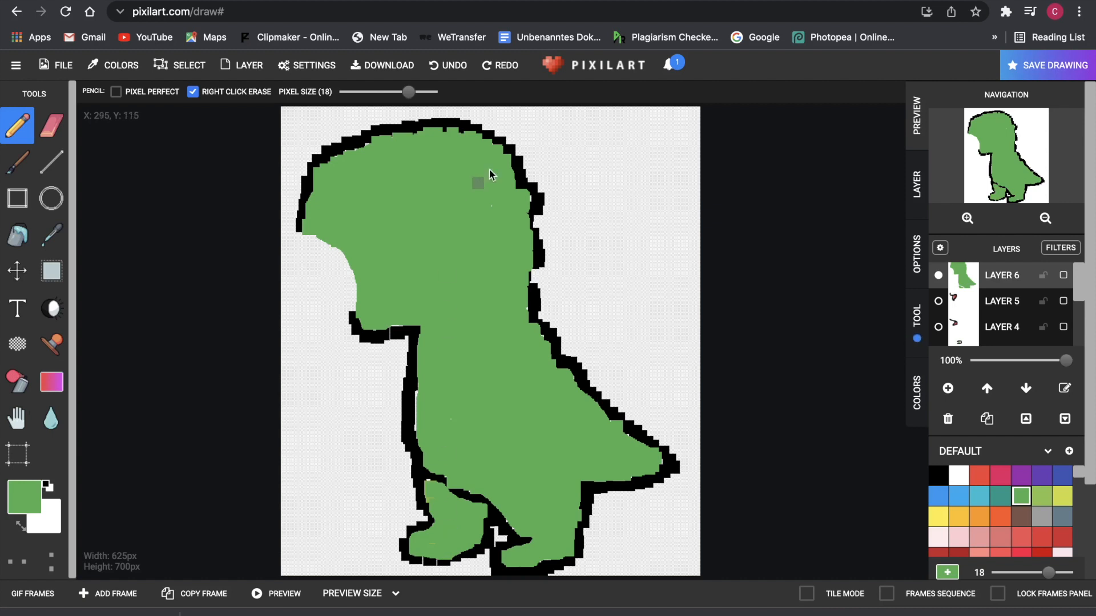
- Move the green layer down the stack until it sits beneath the outline layer
click(1027, 390)
click(1028, 390)
click(1027, 391)
click(1027, 390)
click(1027, 390)
click(1027, 390)
click(991, 392)
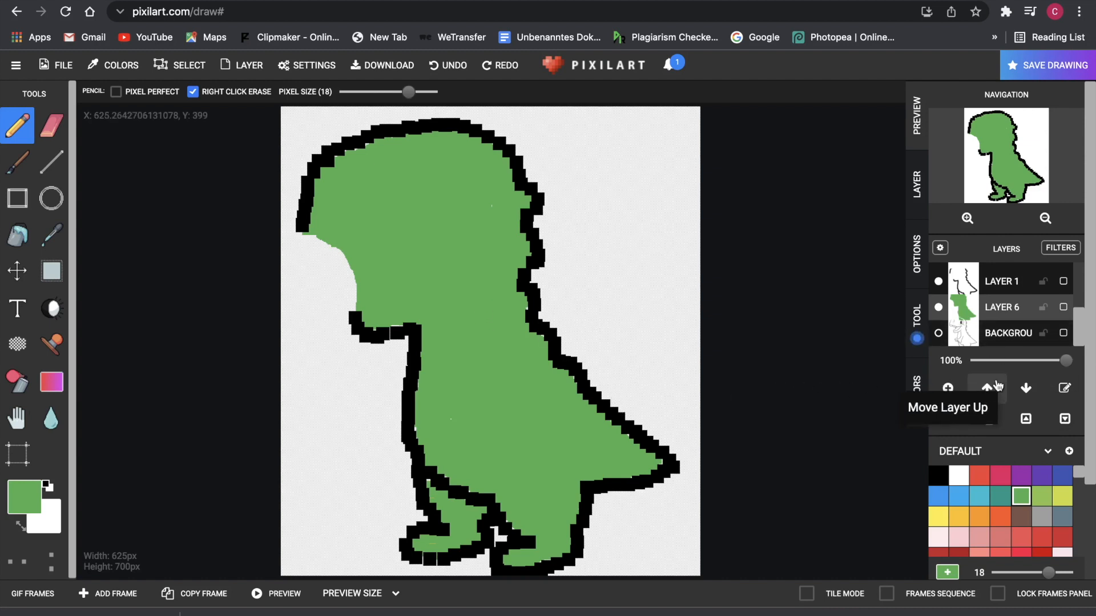
- With the outline hidden, shade the head, back and chest edges in dark green
click(939, 283)
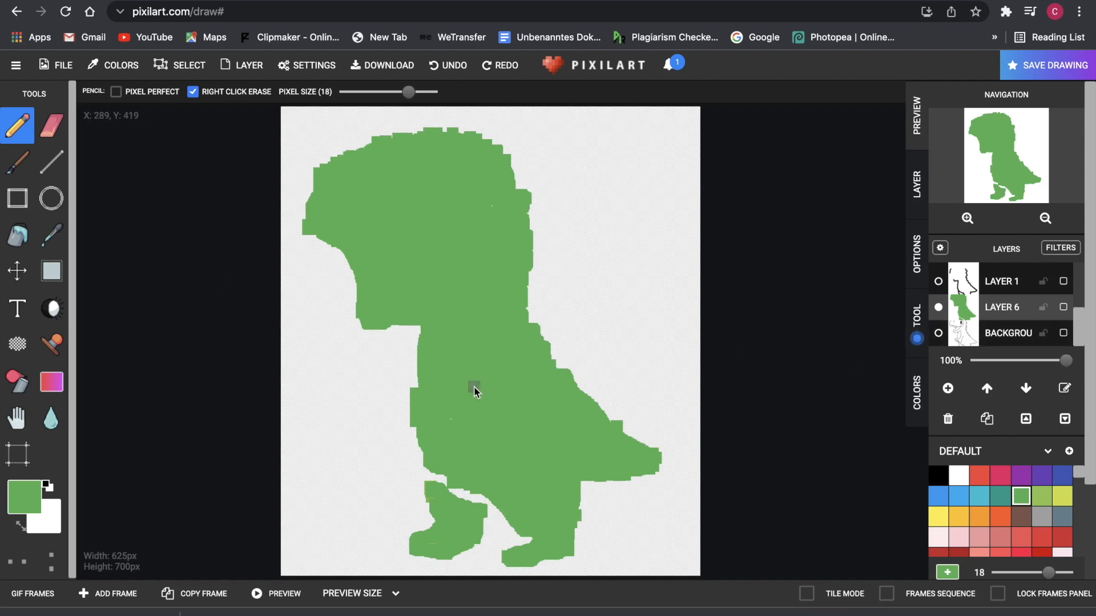
scroll(1007, 514, down, 5)
scroll(1007, 513, down, 5)
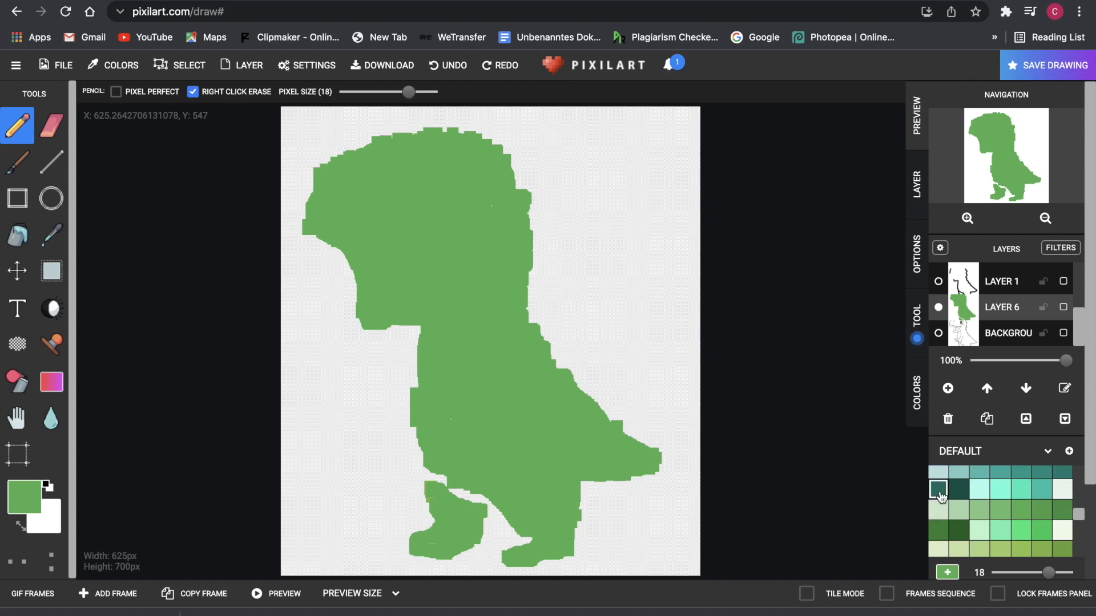
click(959, 530)
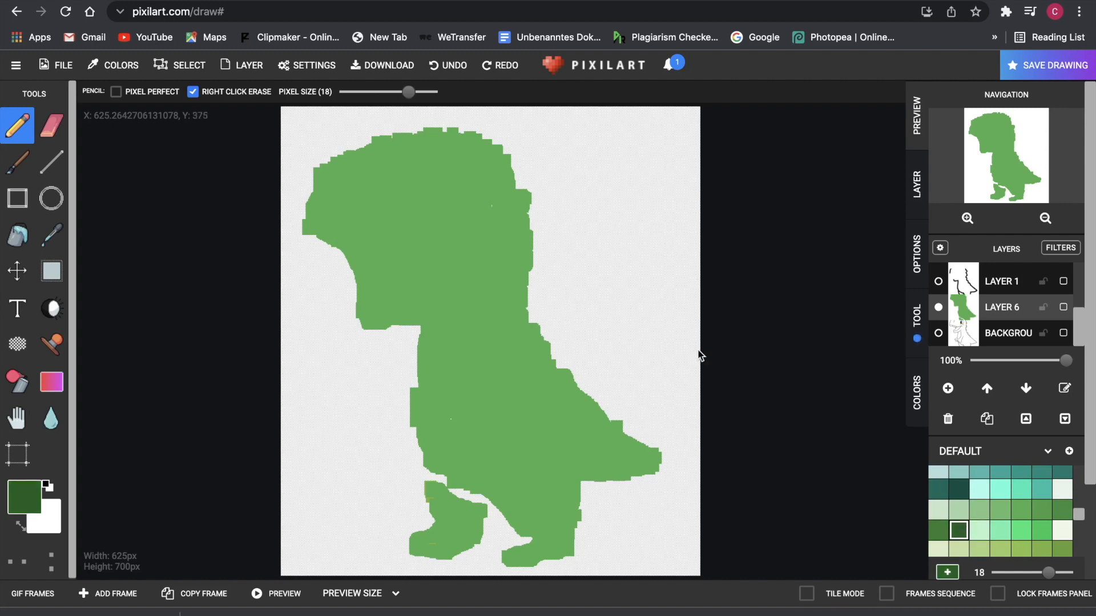
click(520, 201)
click(510, 187)
click(487, 154)
click(450, 137)
click(523, 274)
click(520, 314)
click(434, 136)
click(424, 346)
mouse_move(424, 346)
mouse_down()
mouse_move(439, 402)
mouse_move(421, 443)
mouse_move(433, 415)
mouse_move(451, 465)
mouse_up()
- Shade the feet bottoms and tail edges dark green, show the outline again, and undo the extra tail stroke
drag(433, 547, 473, 540)
drag(507, 558, 530, 559)
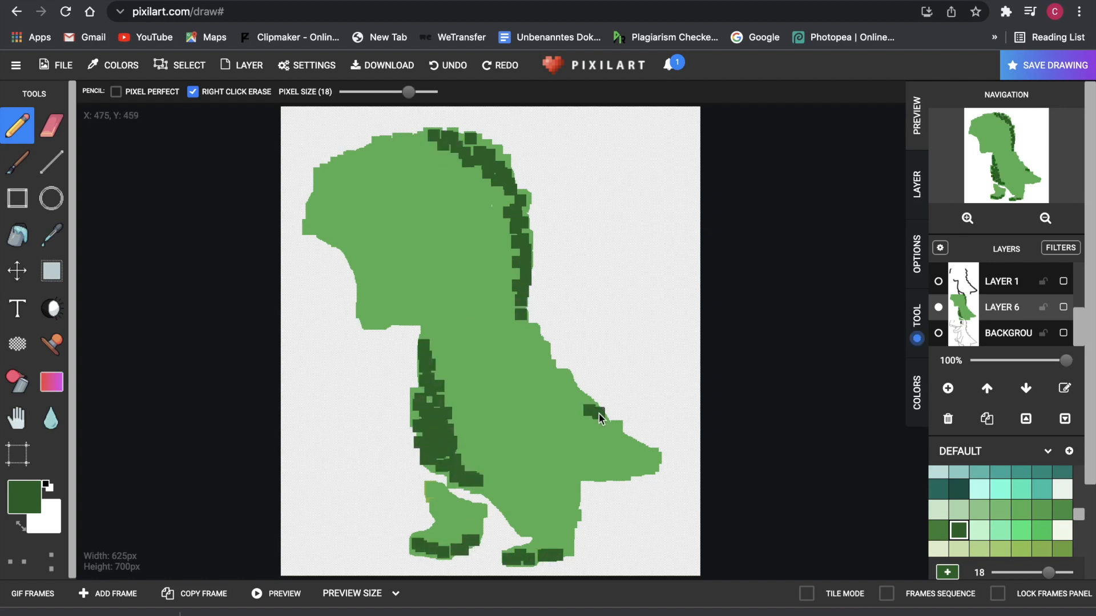
drag(590, 411, 648, 454)
click(938, 282)
drag(575, 384, 640, 447)
drag(590, 478, 656, 469)
drag(658, 466, 571, 466)
key(super+z)
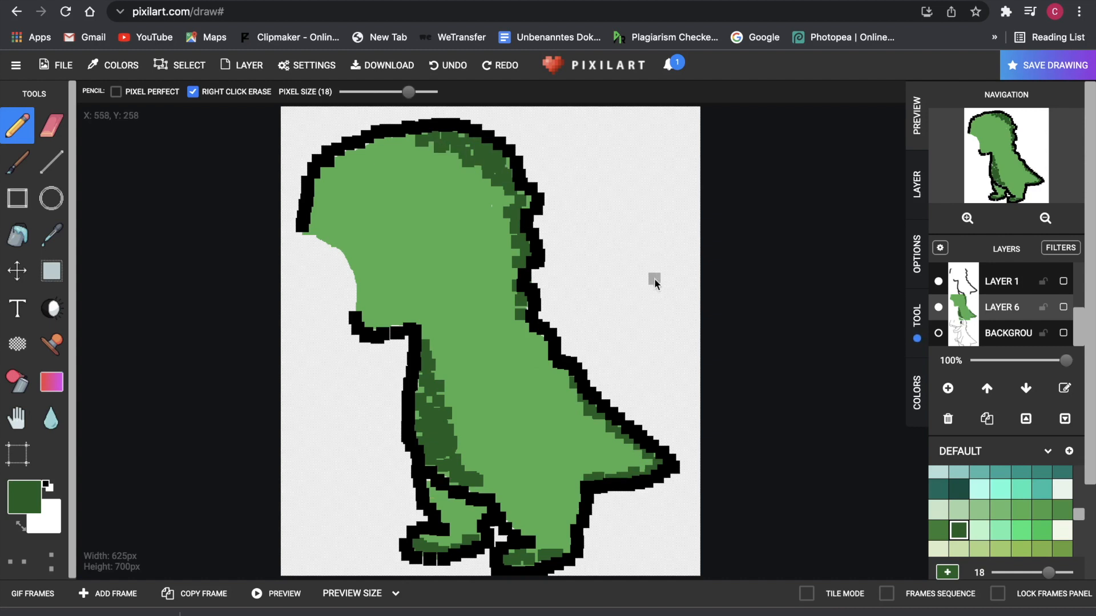
scroll(1000, 503, up, 1)
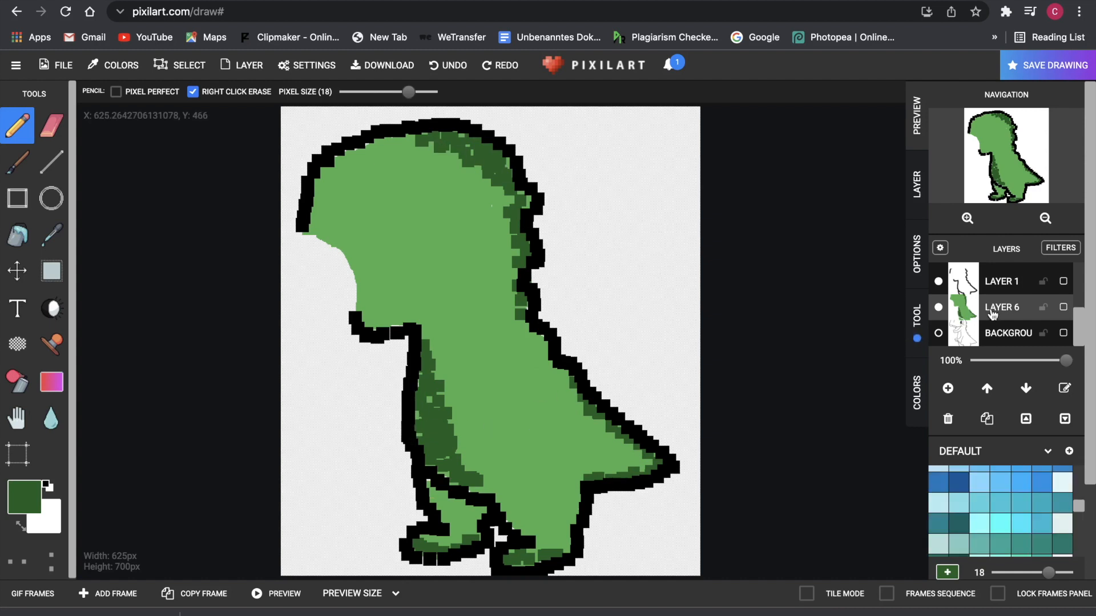
- Duplicate the green fill layer and try bucket-filling the copy light blue
click(987, 412)
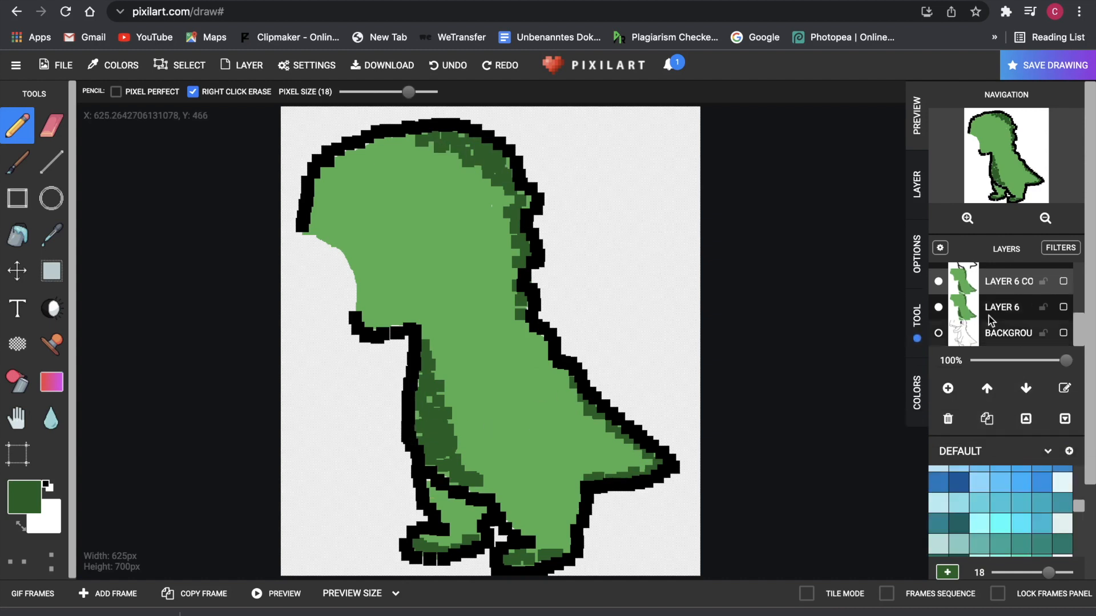
click(17, 235)
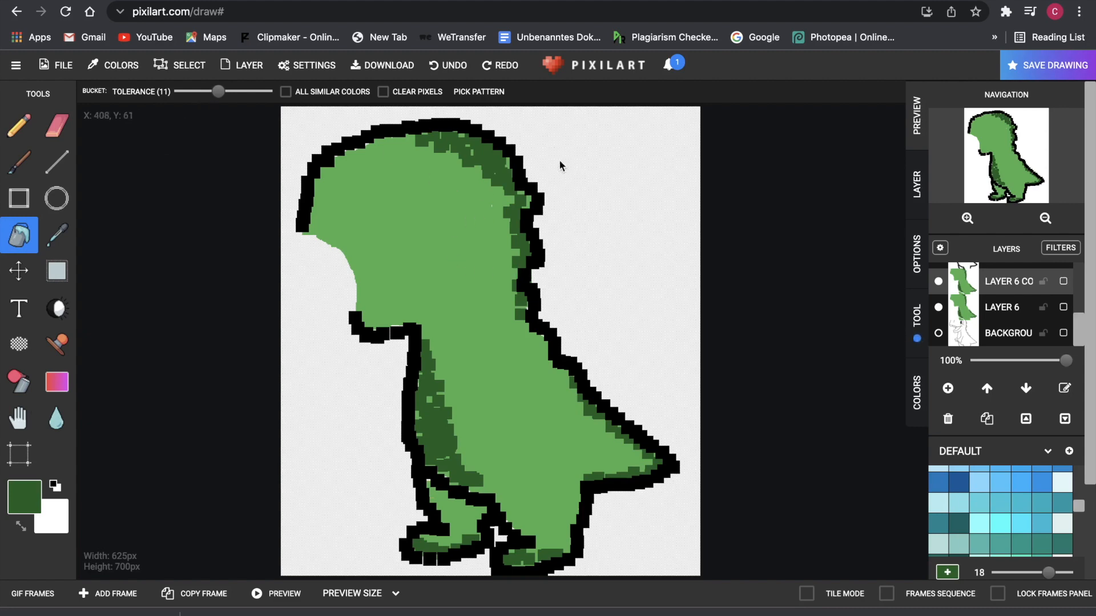
click(1000, 483)
click(497, 352)
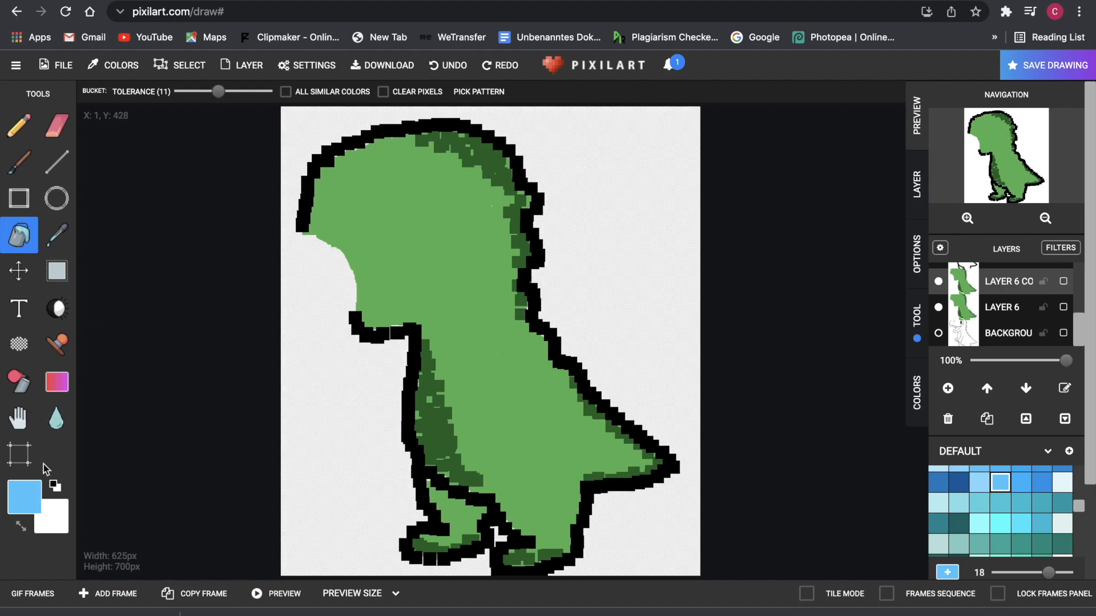
click(24, 495)
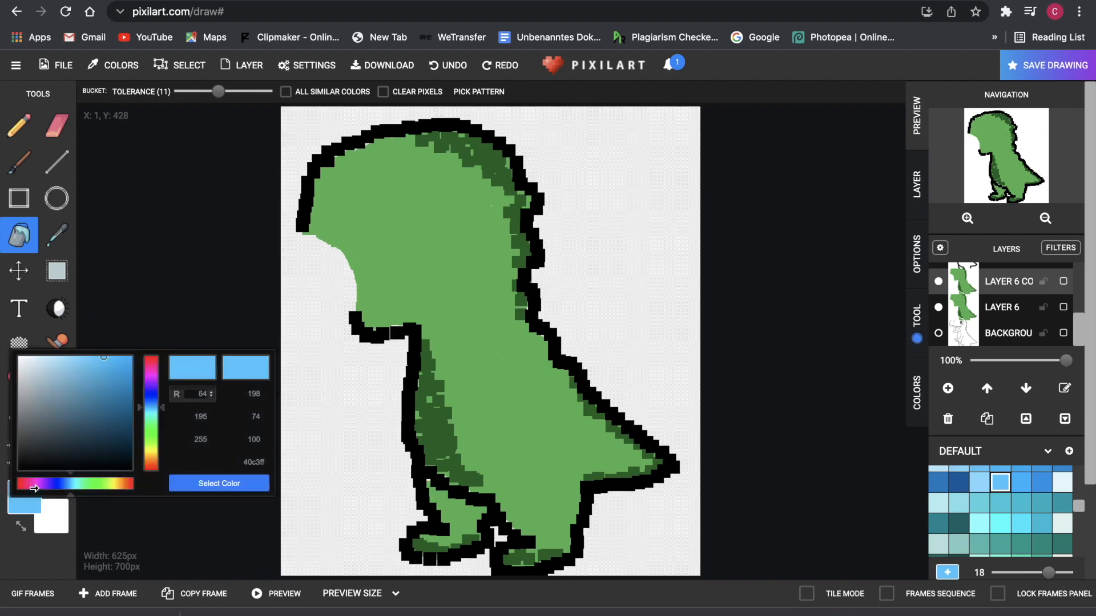
click(220, 484)
click(520, 281)
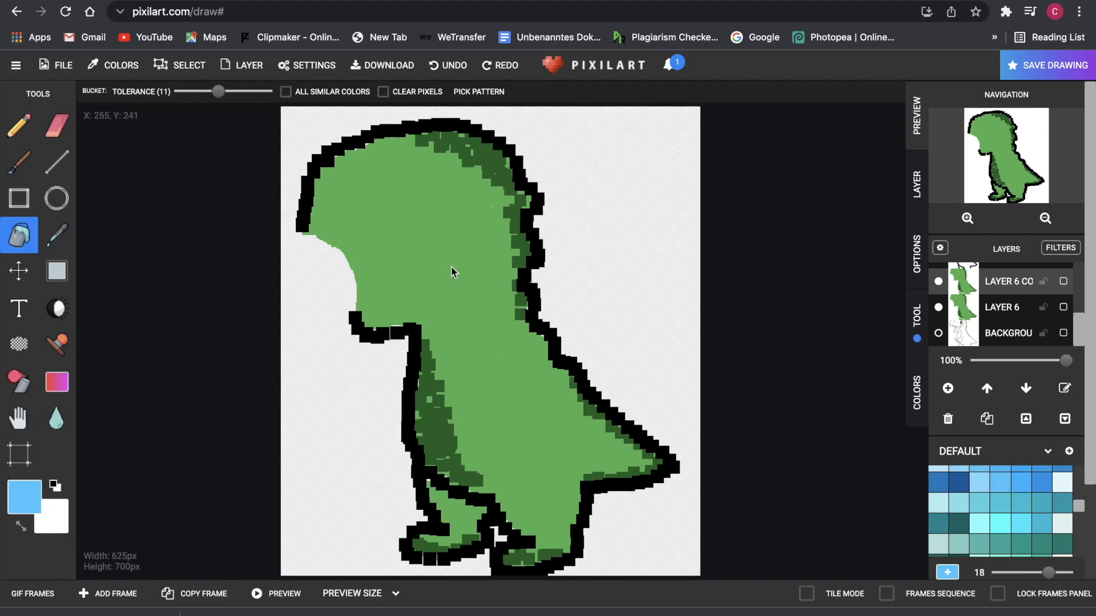
click(19, 125)
- Paint over the whole copied dinosaur in blue, covering the remaining green patches
click(1021, 482)
mouse_move(426, 331)
mouse_down()
mouse_move(426, 344)
mouse_move(423, 166)
mouse_up()
click(426, 362)
drag(408, 92, 431, 92)
mouse_move(376, 182)
mouse_down()
mouse_move(465, 329)
mouse_move(501, 321)
mouse_move(509, 446)
mouse_move(565, 411)
mouse_move(572, 510)
mouse_move(525, 482)
mouse_move(522, 559)
mouse_move(594, 479)
mouse_move(517, 308)
mouse_move(594, 416)
mouse_up()
mouse_move(514, 251)
mouse_down()
mouse_move(484, 186)
mouse_move(370, 139)
mouse_move(432, 144)
mouse_move(402, 142)
mouse_move(518, 188)
mouse_move(514, 270)
mouse_move(495, 198)
mouse_move(383, 149)
mouse_move(408, 176)
mouse_move(434, 172)
mouse_move(396, 148)
mouse_move(477, 154)
mouse_move(323, 174)
mouse_move(439, 374)
mouse_move(429, 334)
mouse_up()
click(451, 73)
mouse_move(365, 310)
mouse_down()
mouse_move(317, 234)
mouse_move(411, 279)
mouse_up()
mouse_move(314, 216)
mouse_down()
mouse_move(517, 277)
mouse_move(424, 353)
mouse_move(445, 471)
mouse_move(439, 456)
mouse_move(477, 502)
mouse_move(420, 544)
mouse_move(459, 500)
mouse_up()
- Shade the head, left body edge, tail and feet edges in dark blue
click(959, 483)
mouse_move(407, 140)
mouse_down()
mouse_move(521, 255)
mouse_move(461, 153)
mouse_up()
drag(431, 92, 402, 93)
drag(489, 171, 522, 269)
mouse_move(422, 342)
mouse_down()
mouse_move(468, 485)
mouse_move(437, 428)
mouse_move(431, 365)
mouse_move(437, 434)
mouse_move(454, 459)
mouse_up()
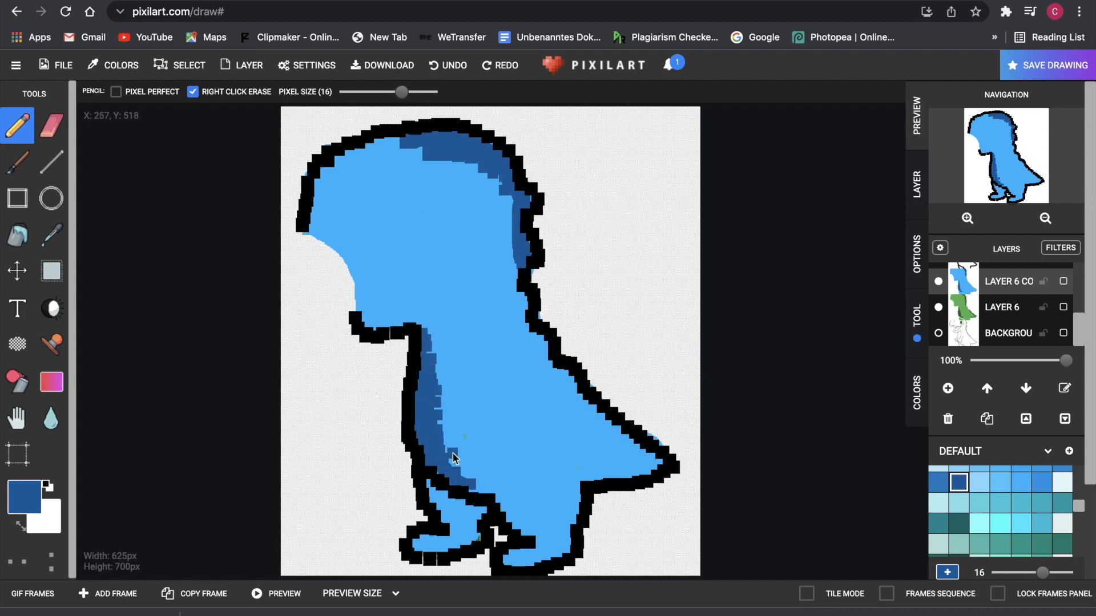
drag(585, 478, 657, 469)
drag(574, 380, 595, 409)
mouse_move(516, 559)
mouse_down()
mouse_move(540, 566)
mouse_move(511, 562)
mouse_up()
drag(419, 550, 478, 541)
mouse_move(317, 189)
mouse_down()
mouse_move(318, 220)
mouse_move(344, 156)
mouse_up()
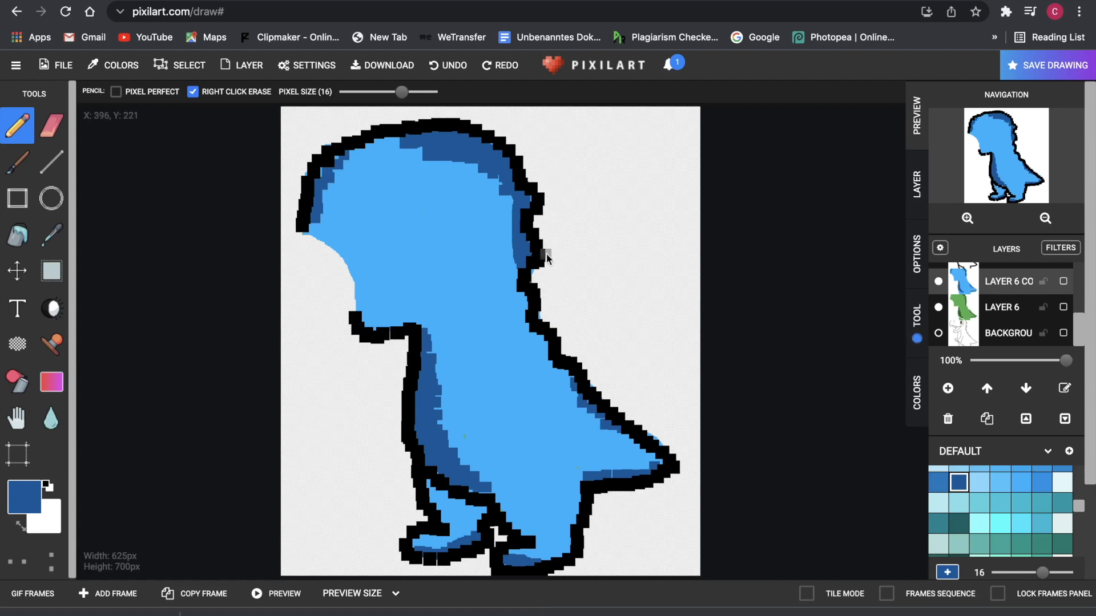
scroll(811, 313, down, 1)
scroll(816, 315, up, 1)
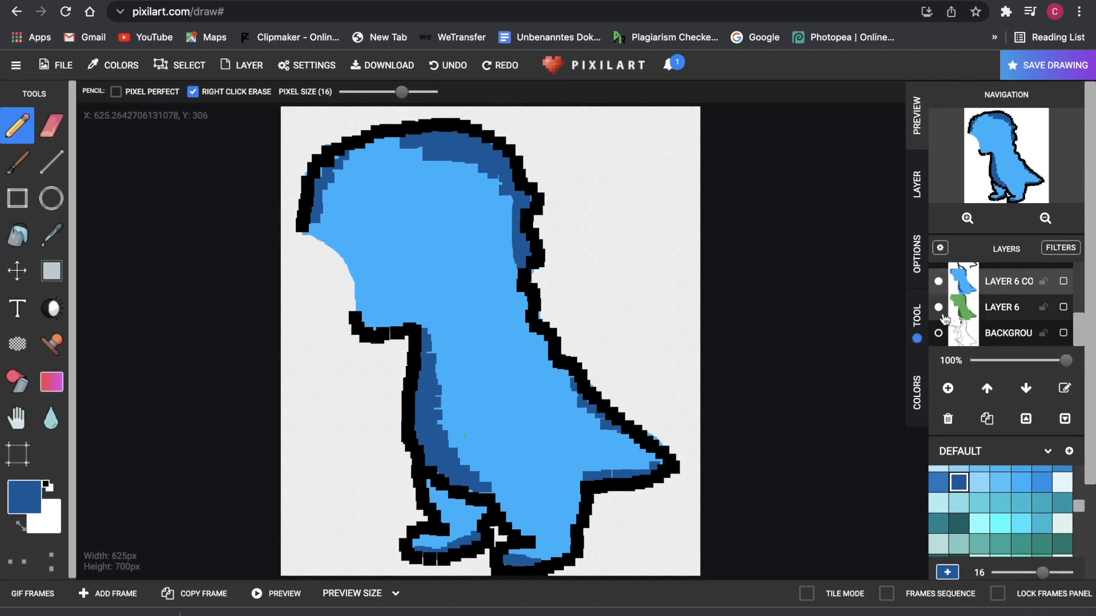
- Toggle the blue copy layer off and on, then draw a dark-blue stripe down the belly
click(939, 281)
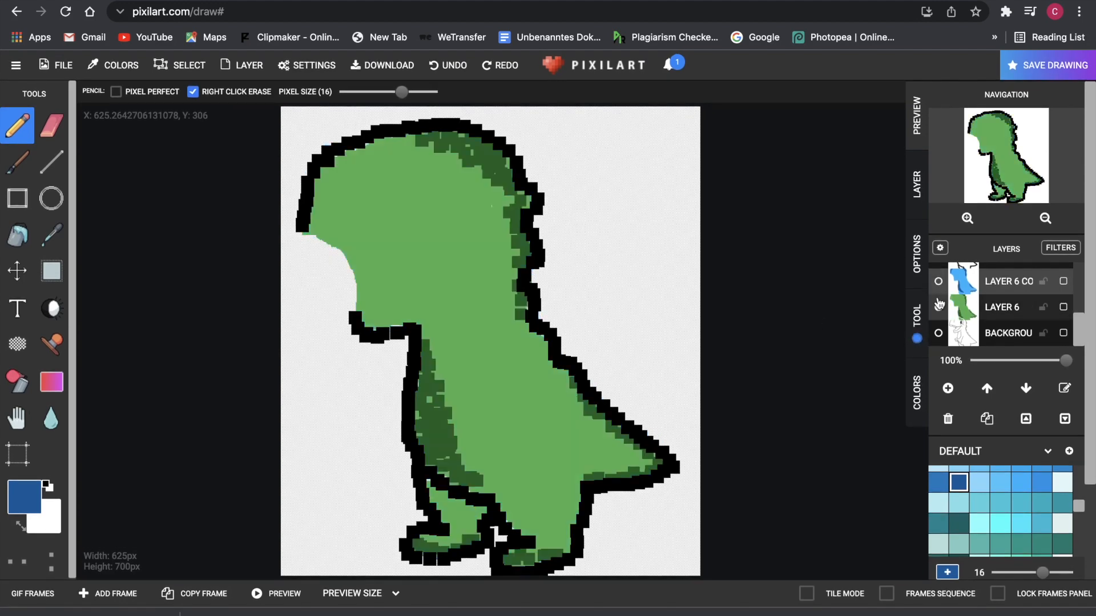
click(939, 282)
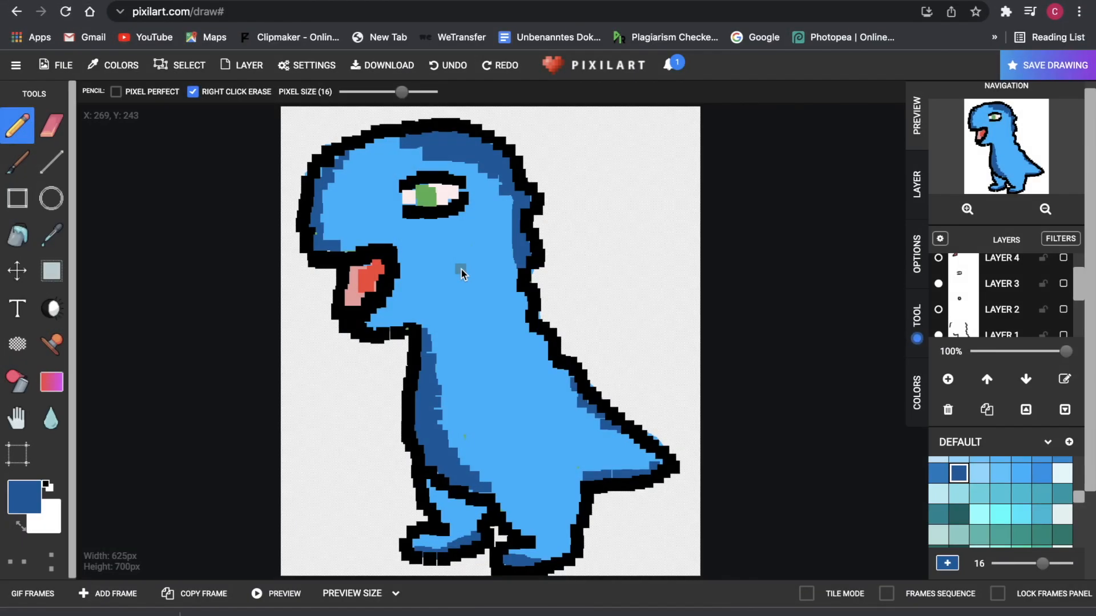
mouse_move(477, 338)
mouse_down()
mouse_move(491, 392)
mouse_move(489, 345)
mouse_move(489, 396)
mouse_up()
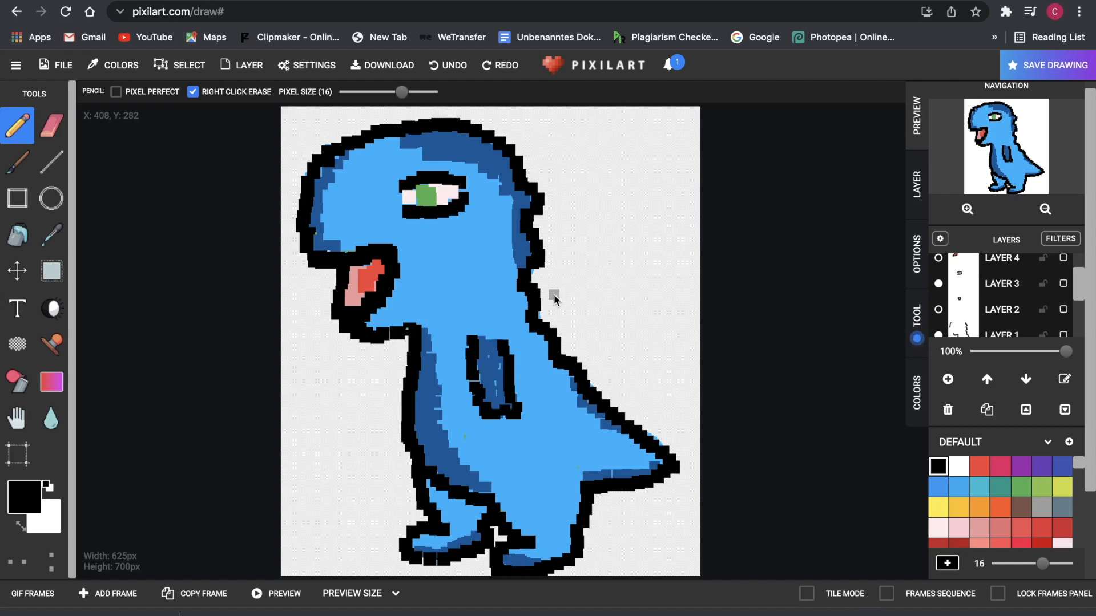
scroll(990, 311, up, 3)
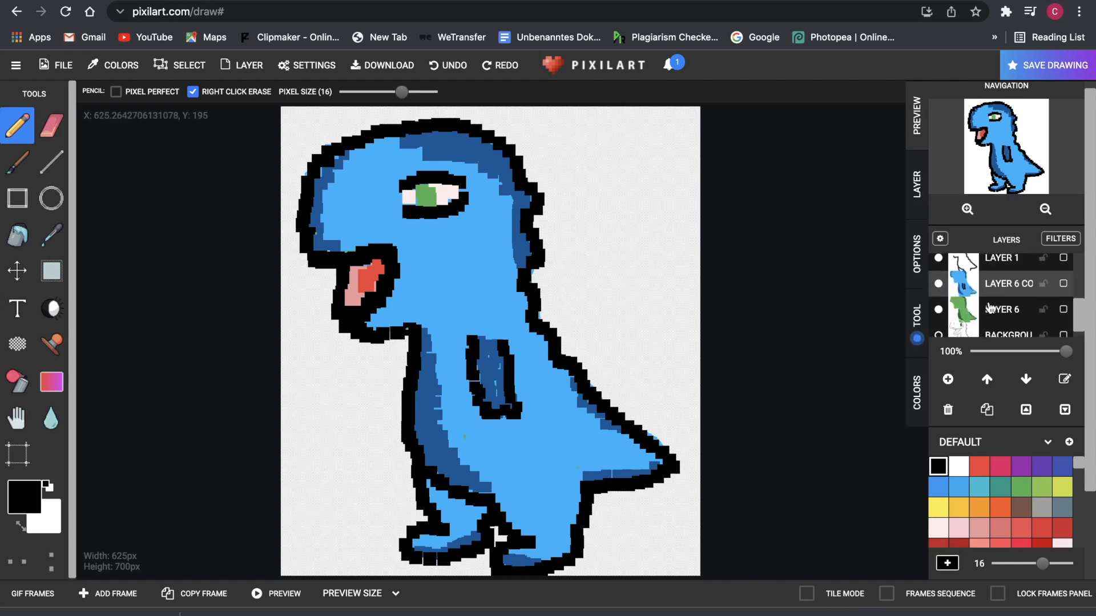
scroll(989, 312, down, 5)
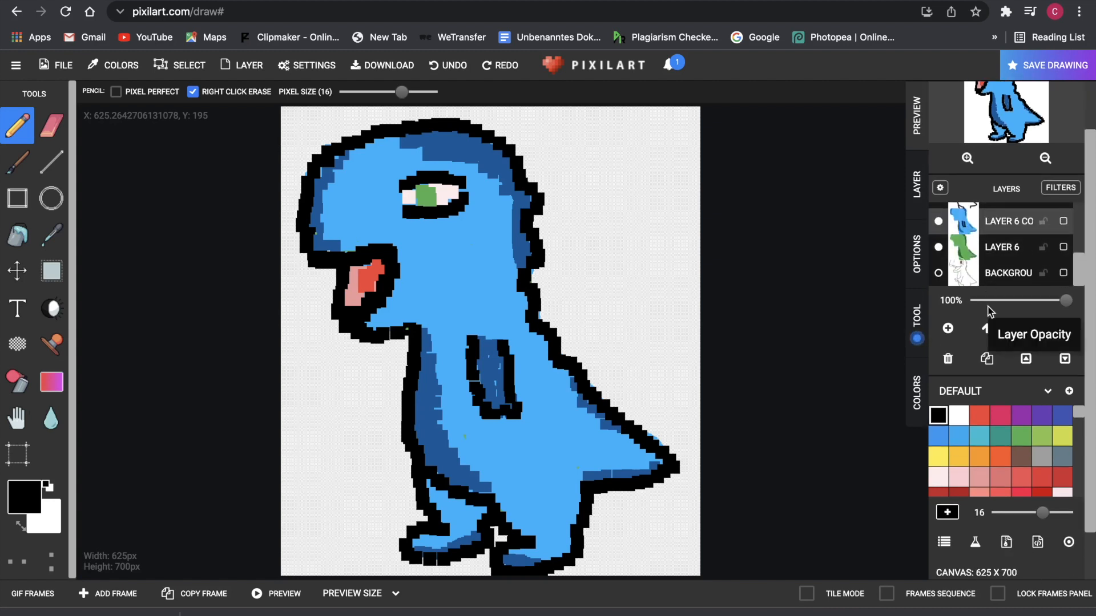
scroll(990, 311, up, 2)
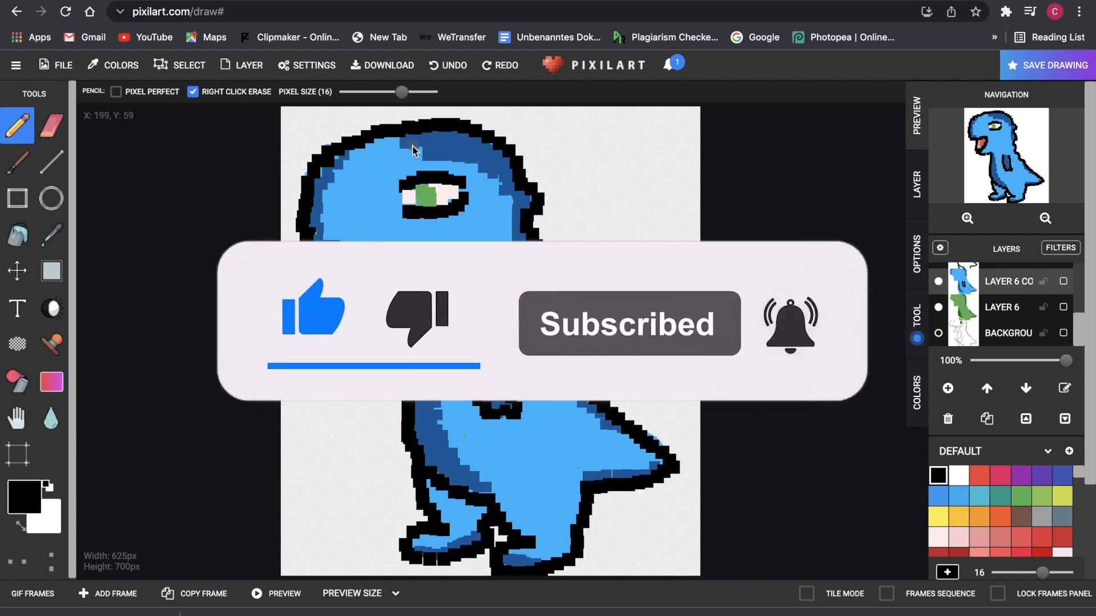
click(396, 145)
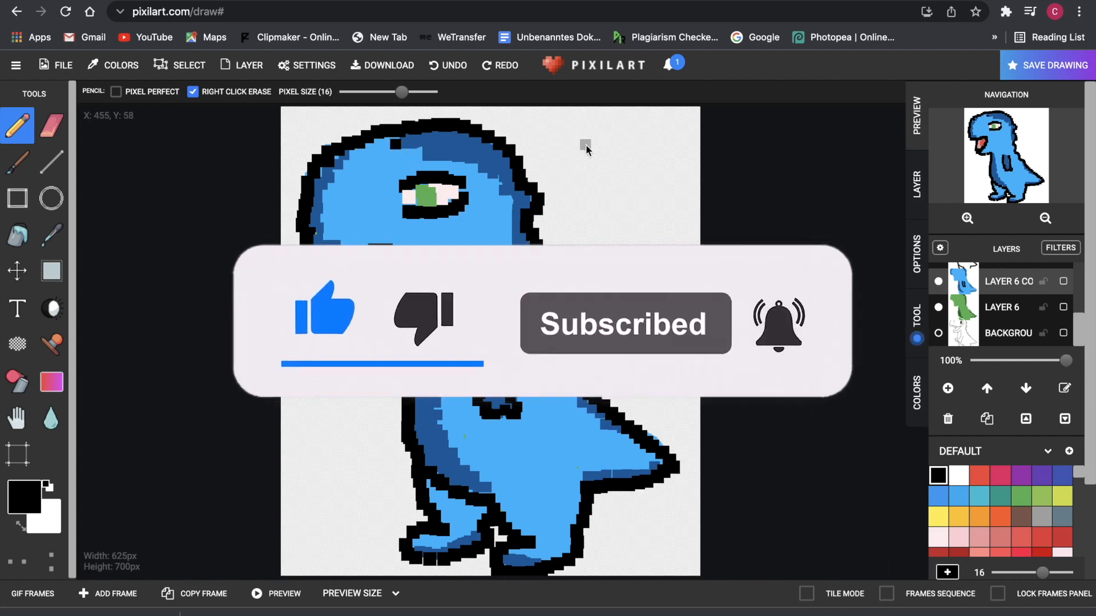
click(448, 65)
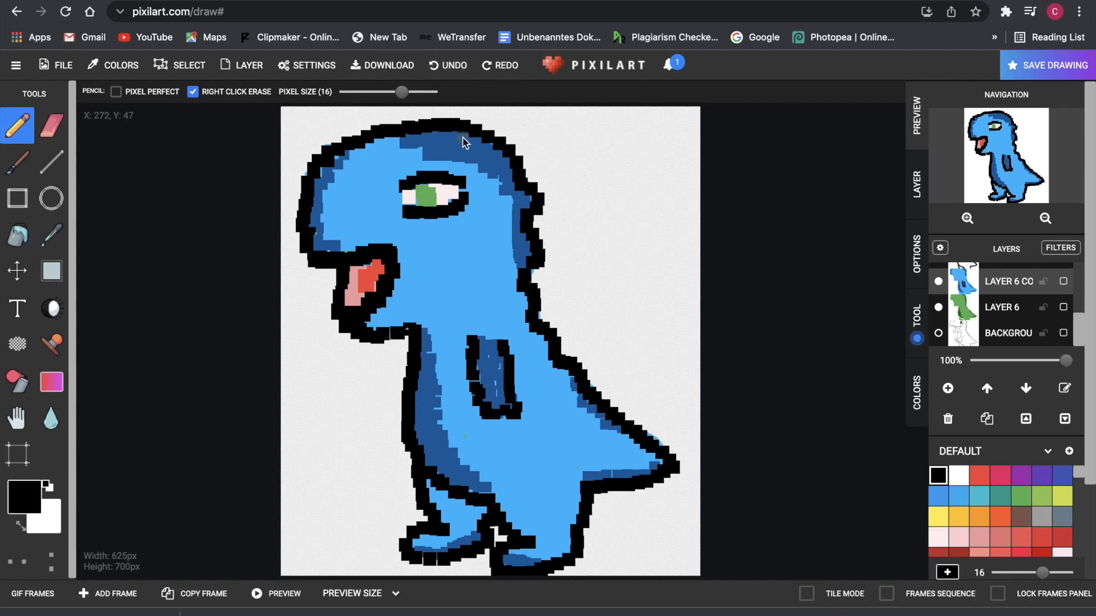